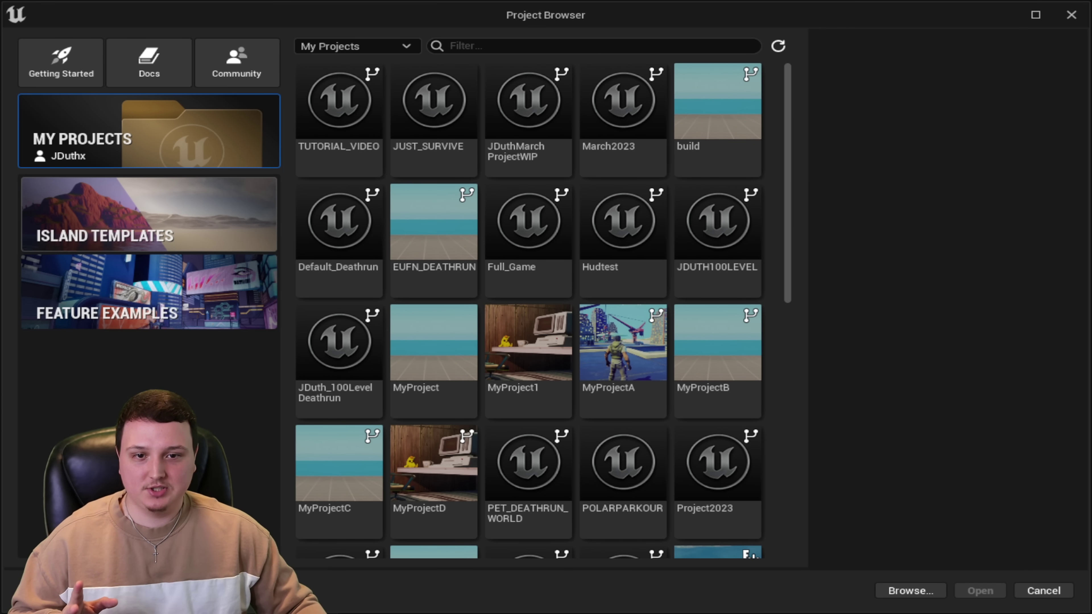
Browse the island templates and choose the Blank template for a new project.
left_click(156, 222)
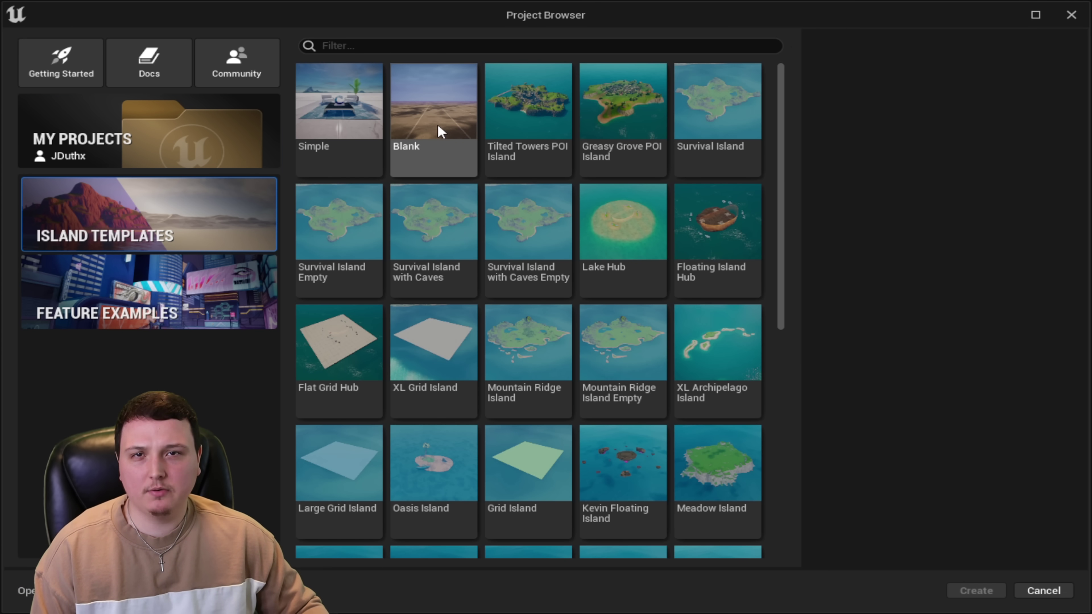
scroll(701, 243, "down", 5)
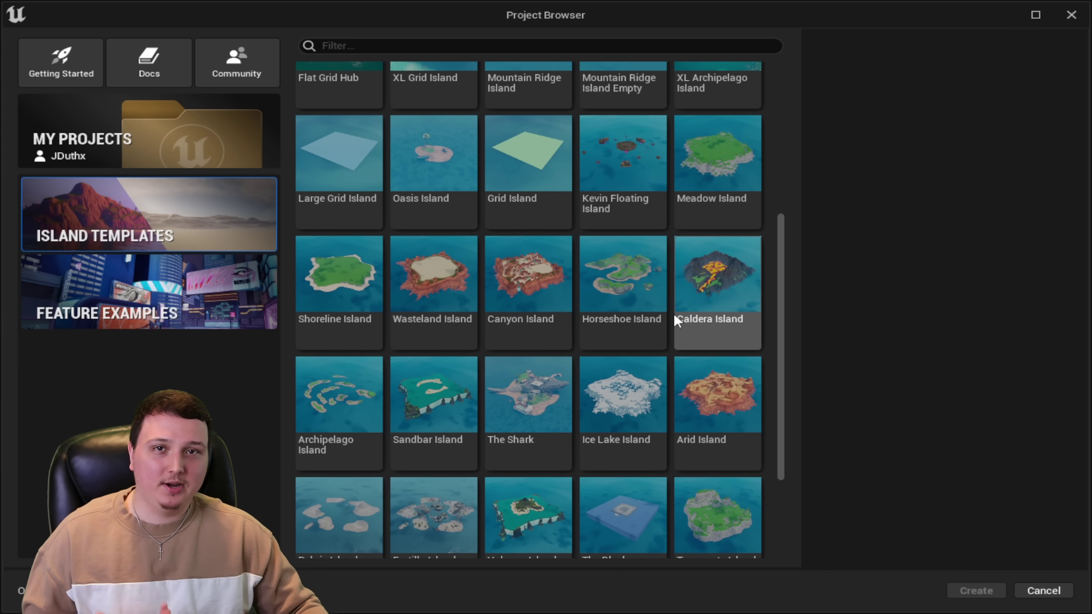
scroll(706, 317, "down", 3)
scroll(690, 293, "up", 3)
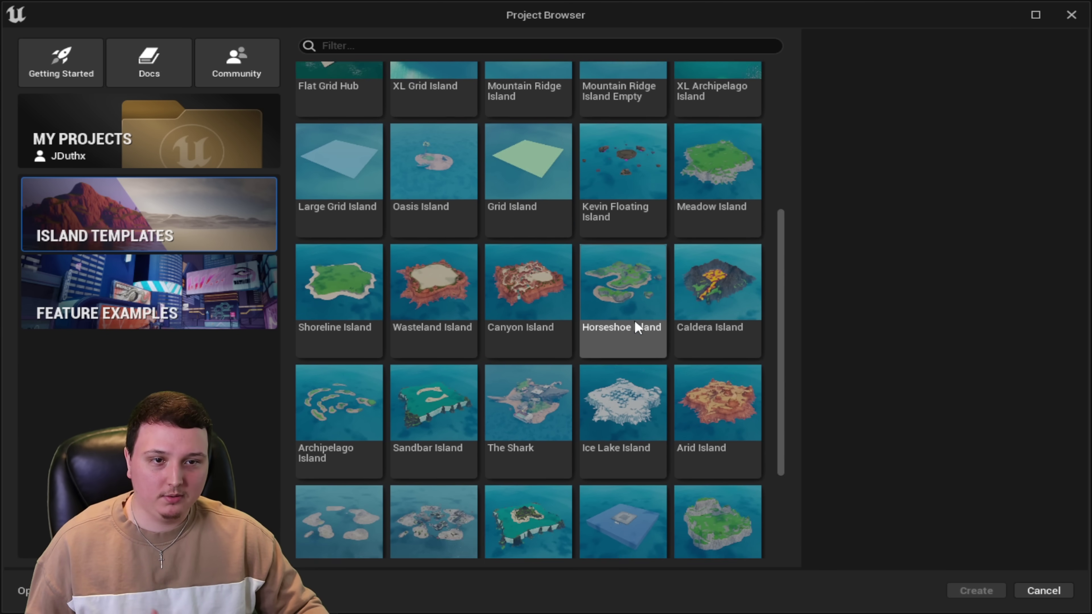
scroll(619, 302, "up", 6)
left_click(432, 125)
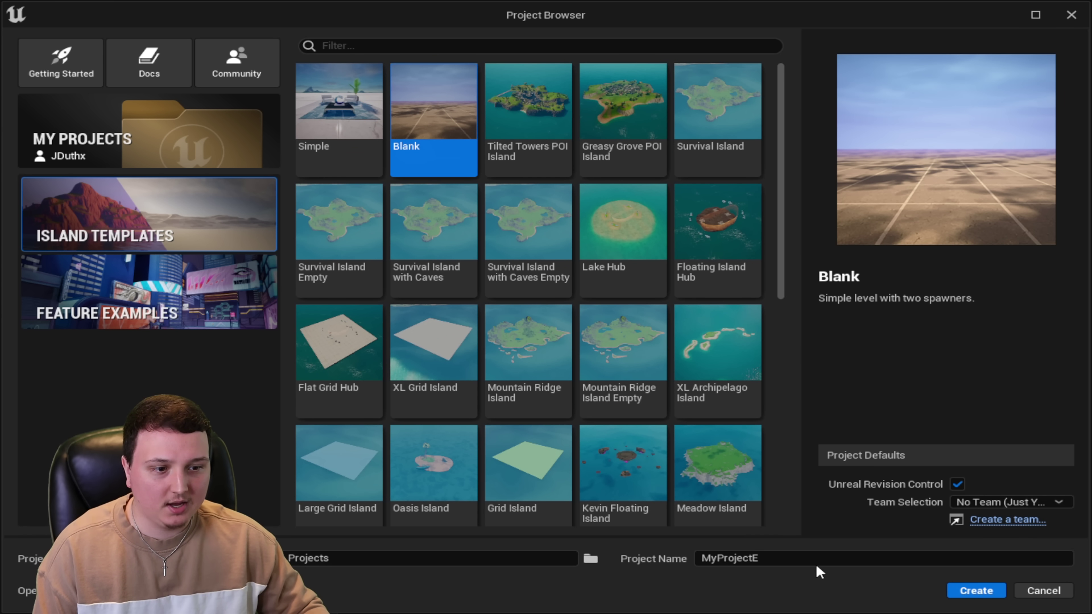
Name the project TUTORIAL_VIDEO1 and create it.
left_click(699, 558)
type("TUTORIAL_VIDEO")
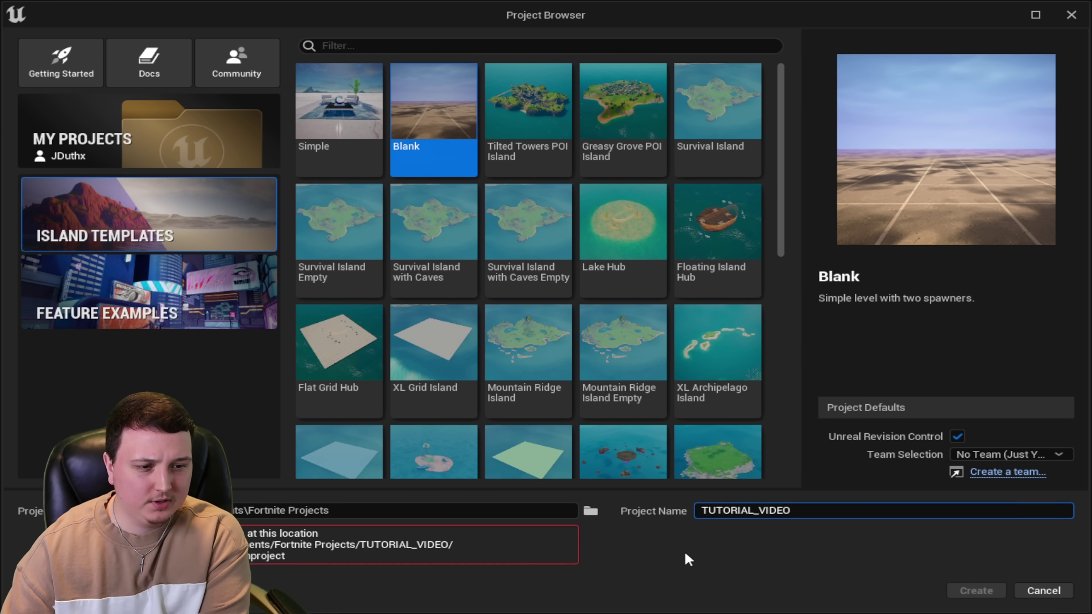
type("1")
left_click(973, 590)
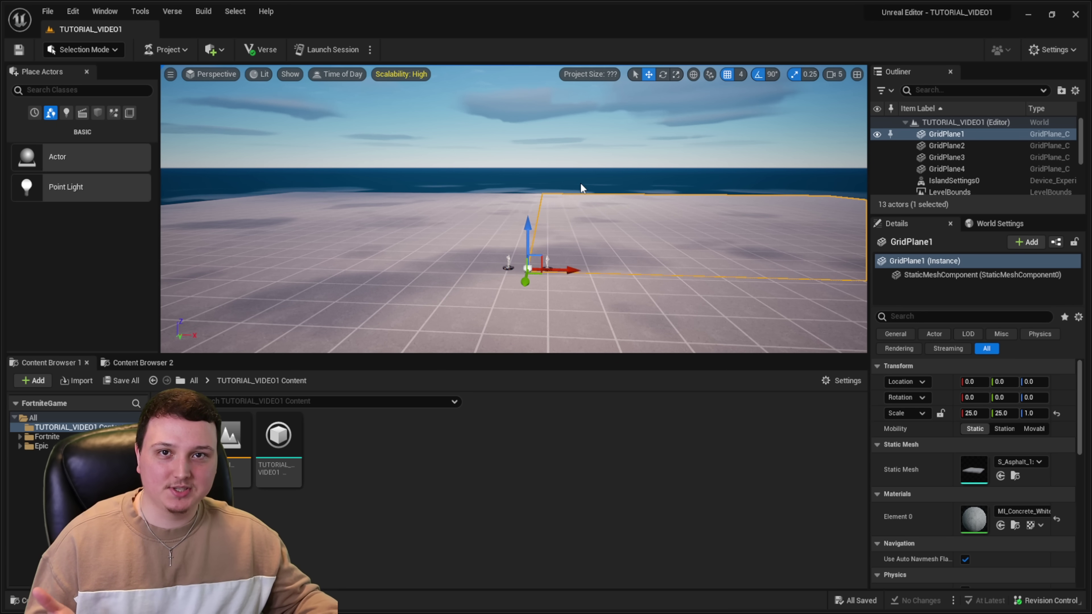
Fly around the level to examine the grid floor and the two player spawn pads from closer up.
mouse_move(601, 203)
right_mouse_down()
mouse_move(572, 172)
mouse_move(594, 200)
right_mouse_up()
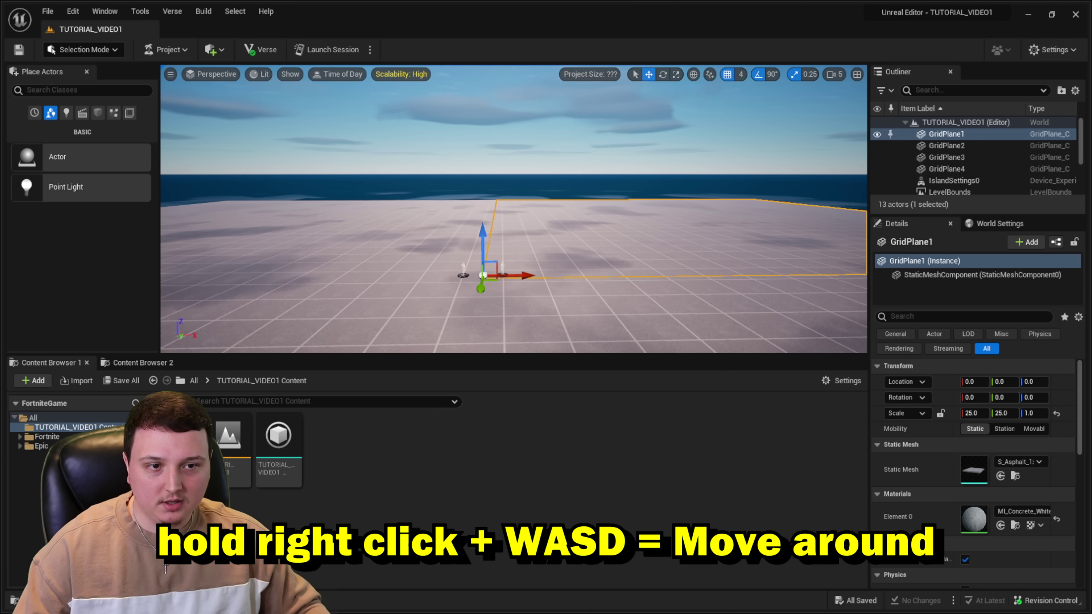
key("d")
right_click_drag(594, 200, 559, 204)
key("a")
key("w")
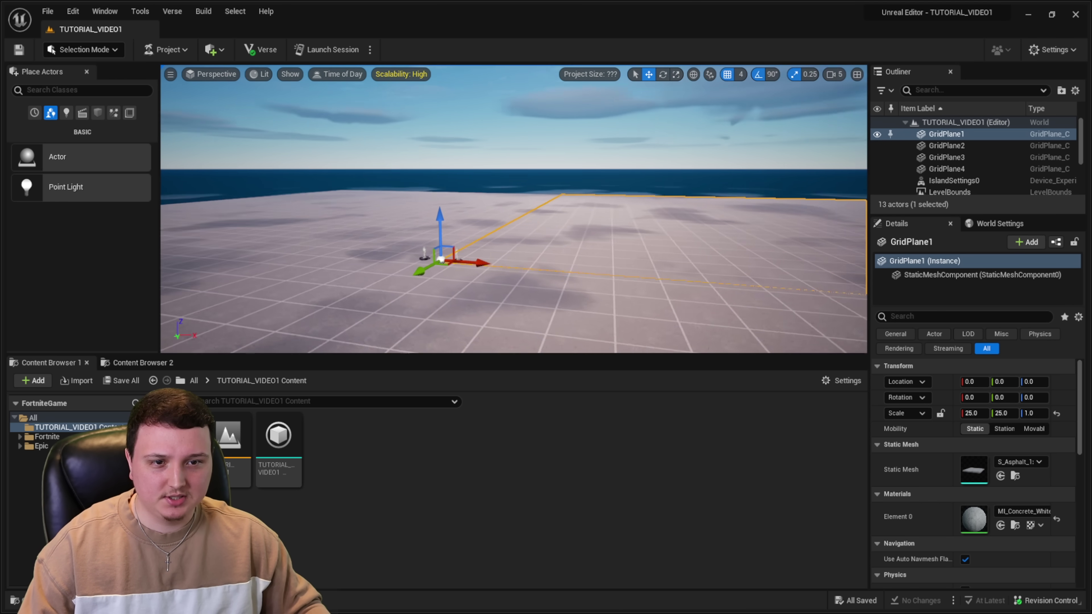
scroll(566, 194, "up", 3)
scroll(566, 194, "up", 2)
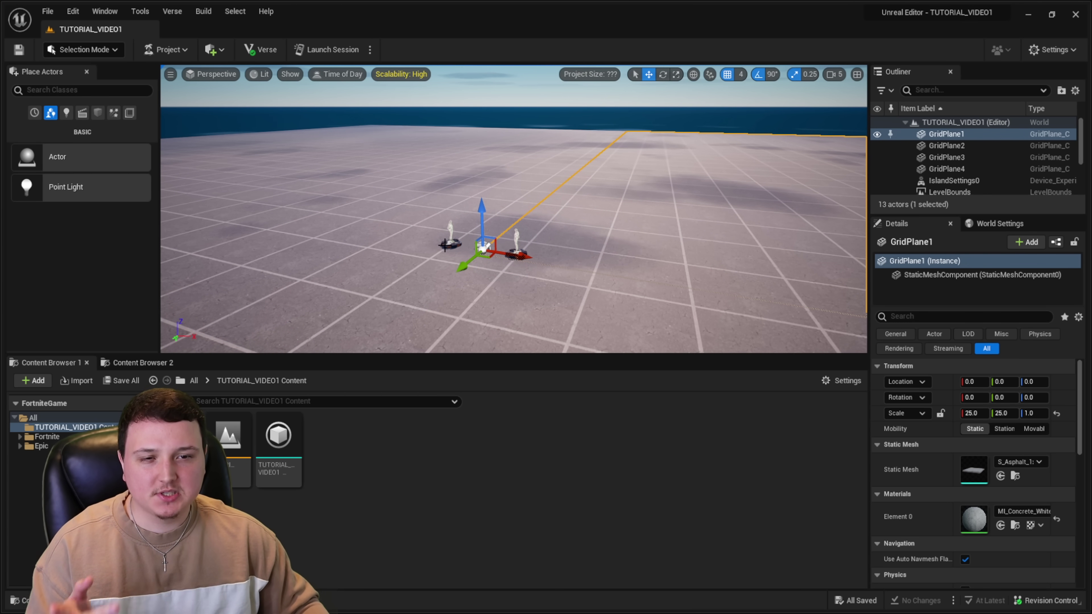
scroll(450, 245, "up", 3)
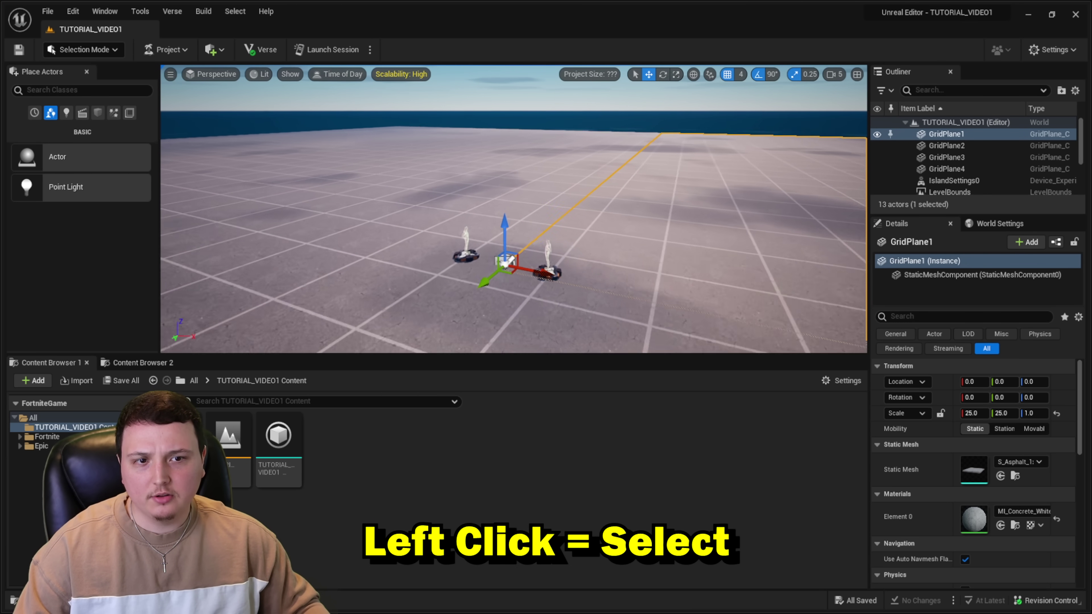
Select the Player 1 Spawn Pad and add the neighbouring spawn pad to the selection.
left_click(460, 273)
right_click_drag(465, 271, 600, 254)
right_click_drag(465, 237, 536, 242)
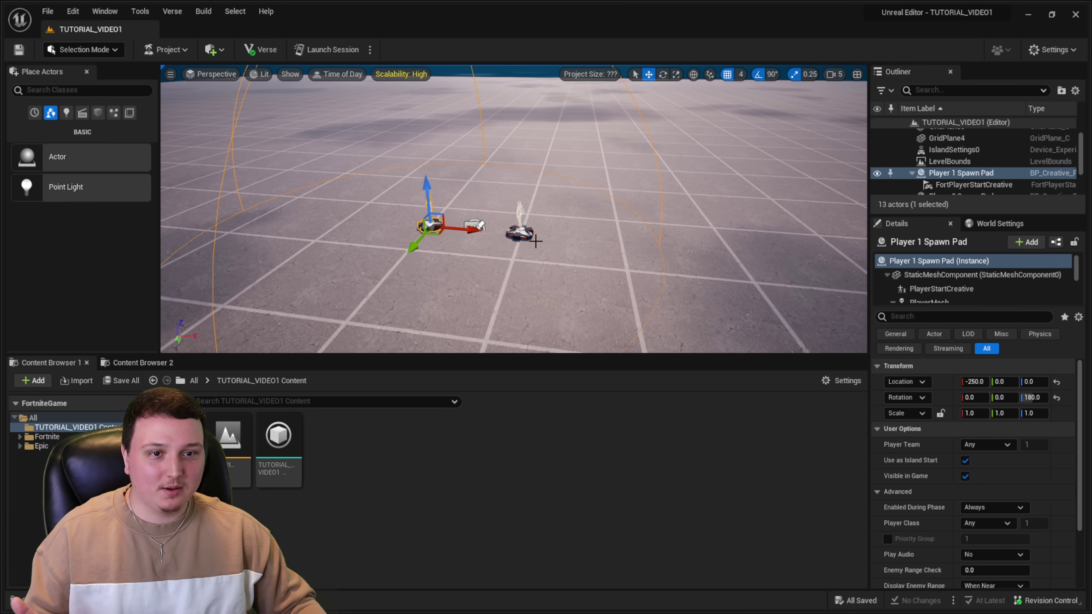
left_click(522, 230, "shift")
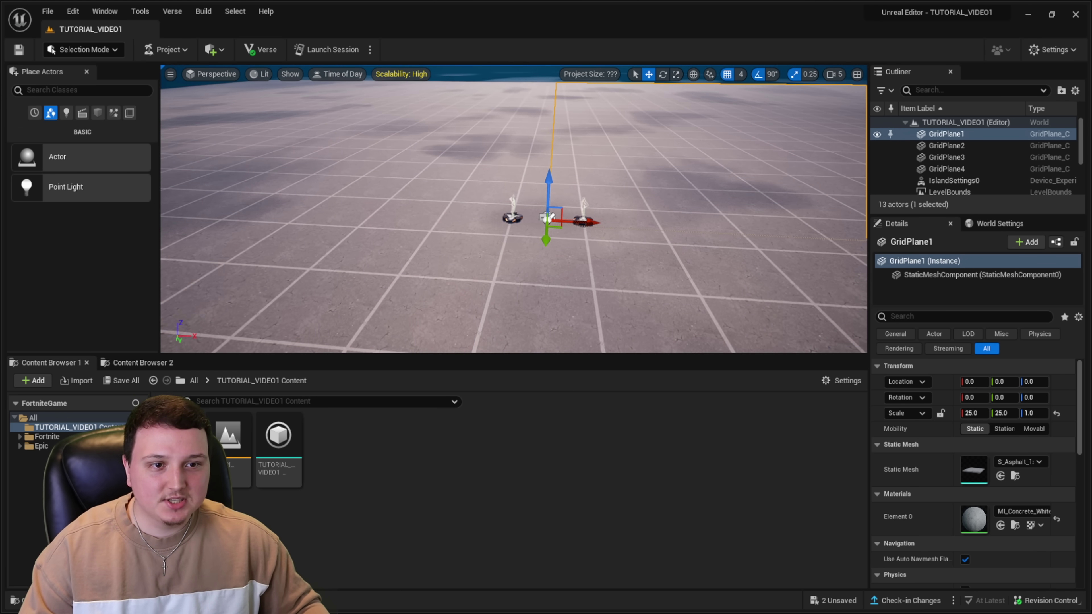
Move the Player 1 Spawn Pad along the X axis to about -2246 and undo that move.
left_click(530, 219)
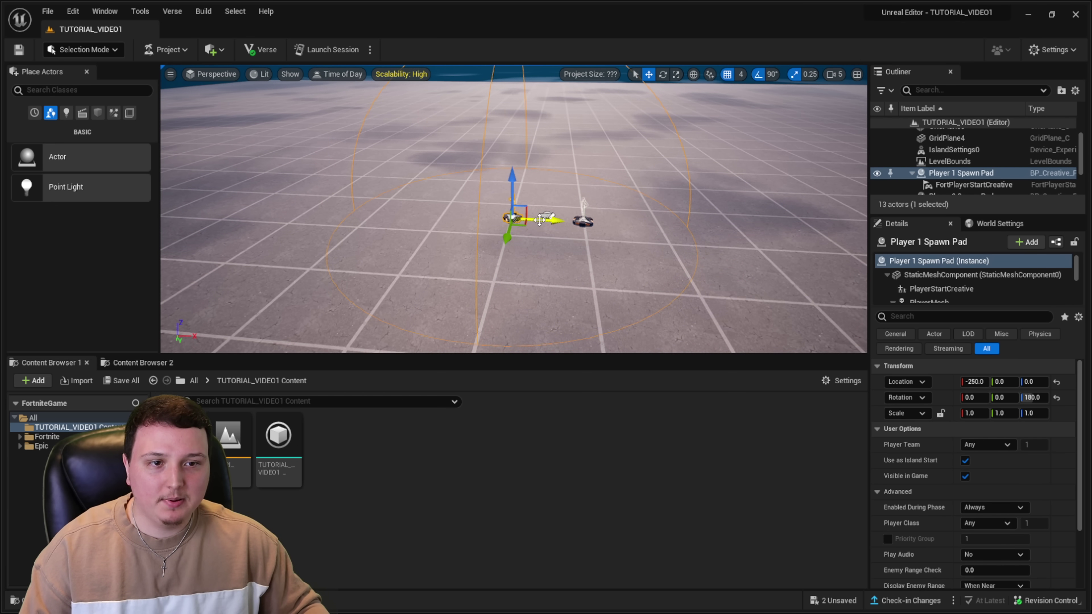
left_click_drag(539, 220, 395, 195)
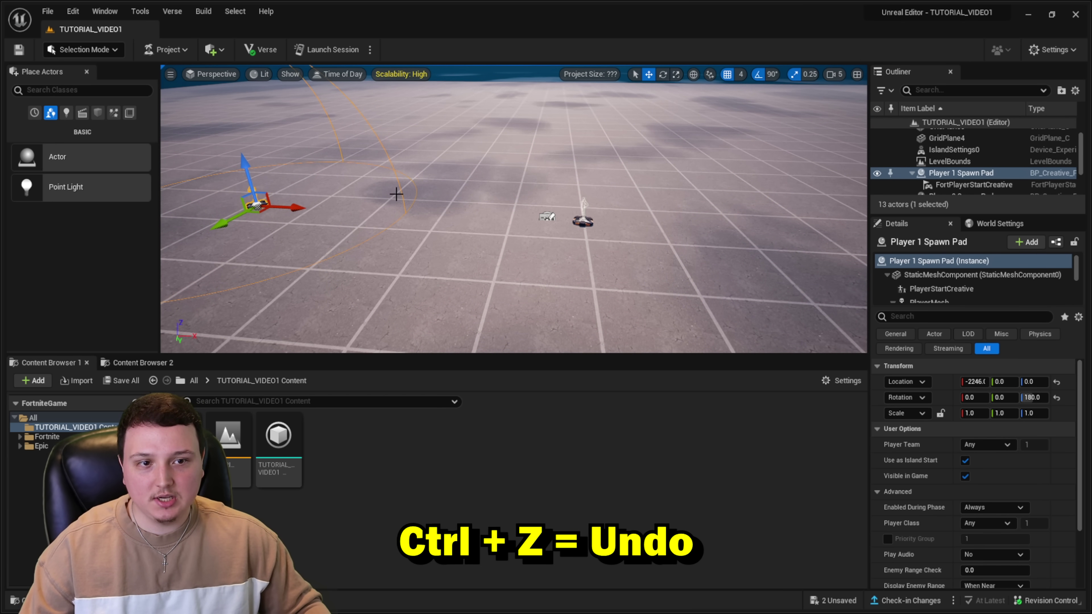
key("ctrl+z")
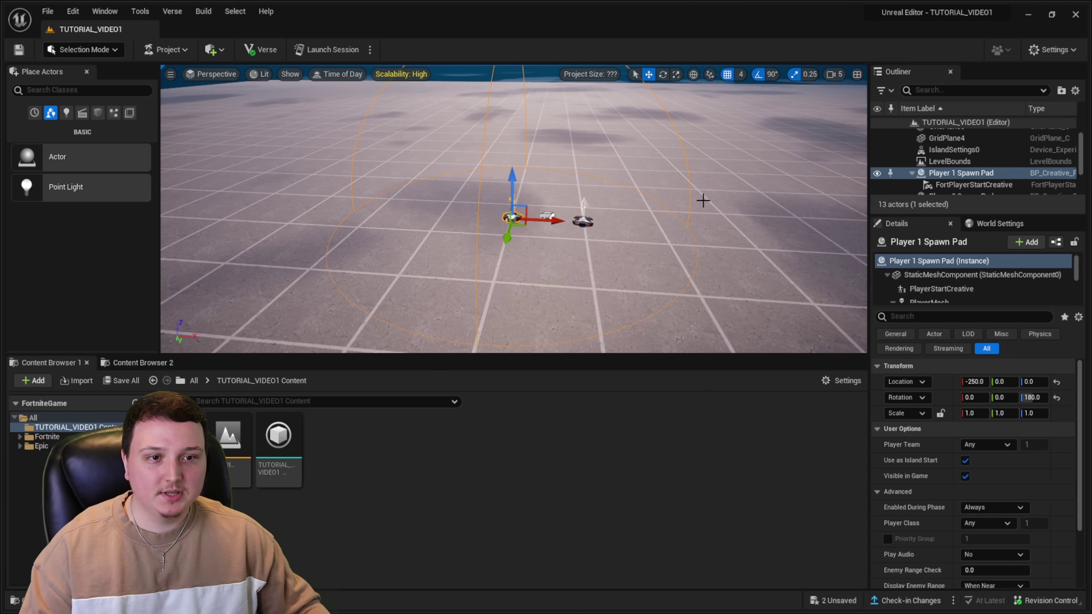
Move the Player 1 Spawn Pad along its axes to about X -270, Y -40 and Z -4.
mouse_move(703, 201)
right_mouse_down()
mouse_move(661, 196)
mouse_move(790, 205)
mouse_move(661, 162)
mouse_move(699, 200)
right_mouse_up()
key("w")
right_click_drag(514, 222, 540, 222)
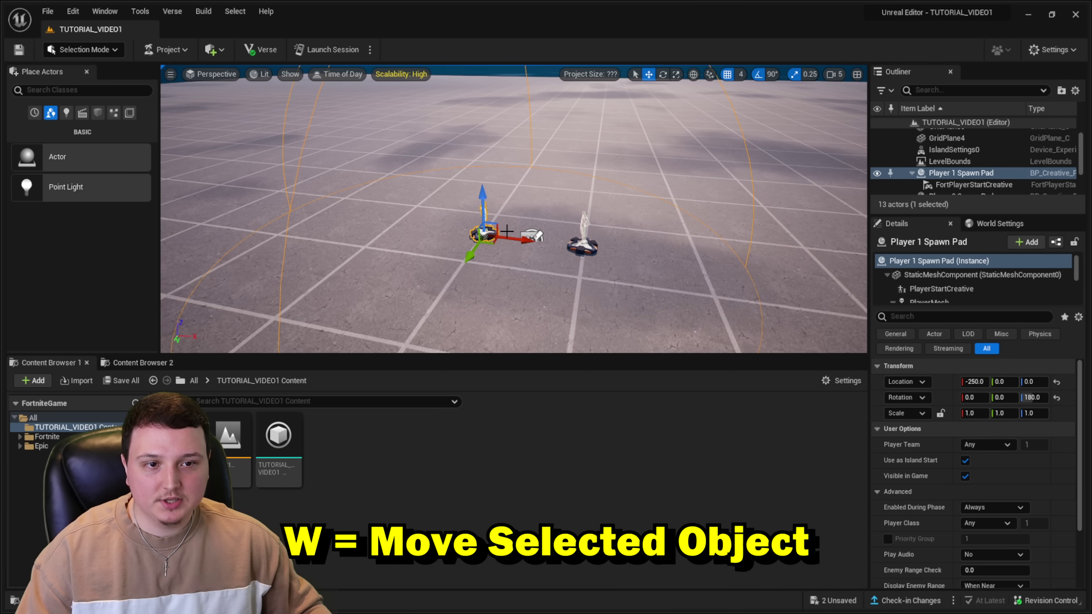
left_click_drag(511, 240, 460, 262)
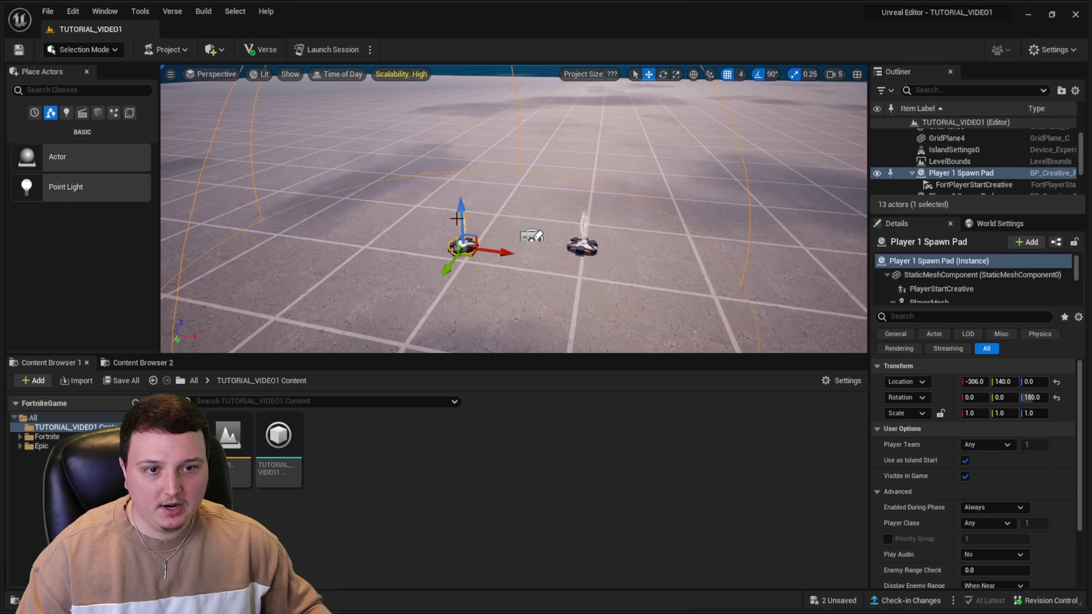
left_click(470, 217)
left_click(462, 220)
left_click_drag(461, 220, 460, 196)
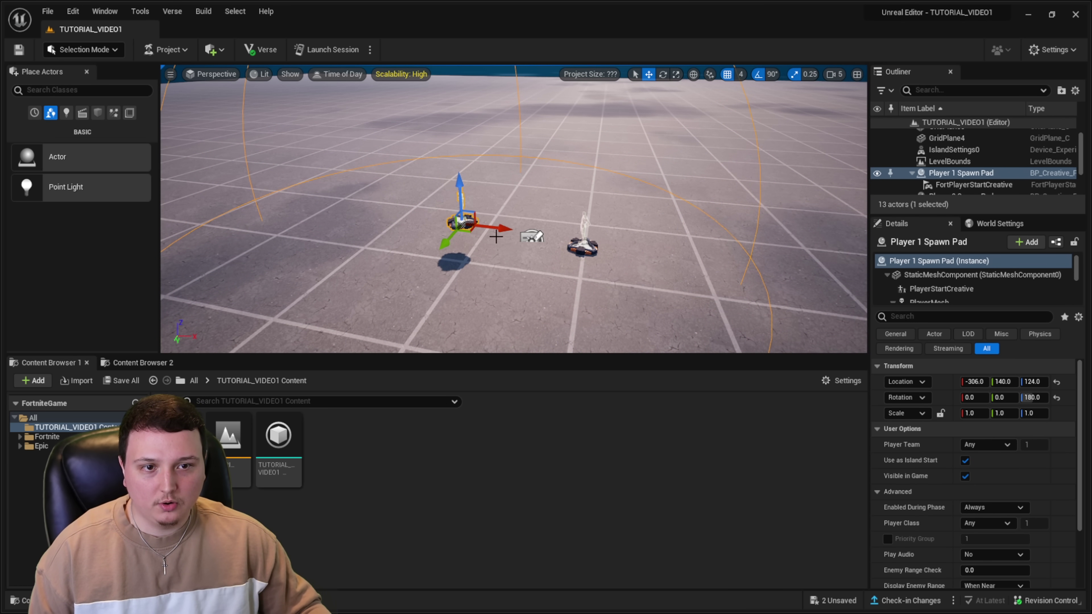
left_click_drag(496, 234, 473, 214)
left_click_drag(486, 173, 481, 210)
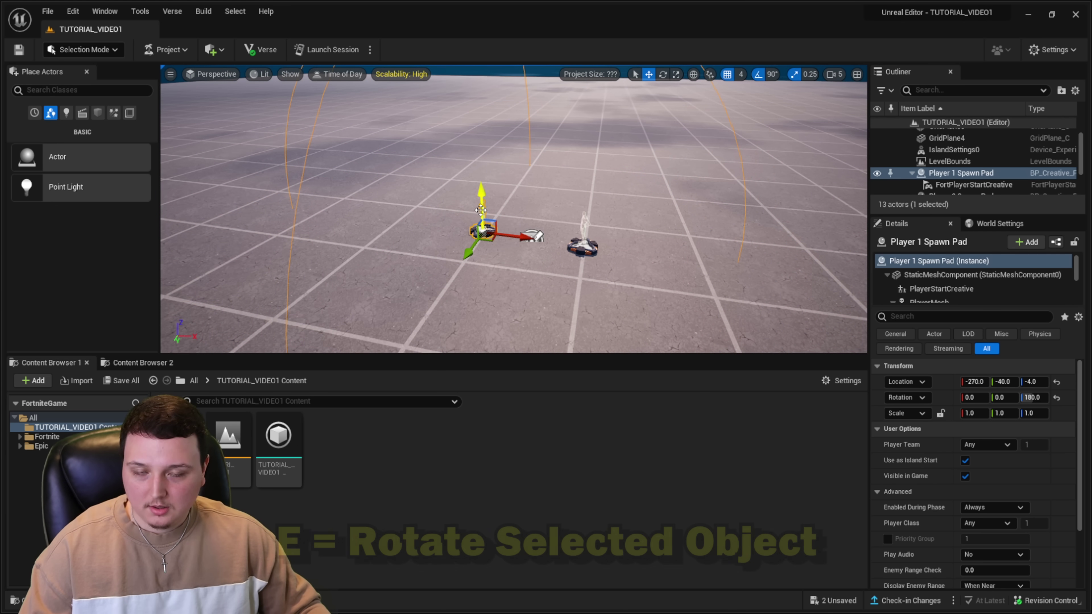
Rotate the Player 1 Spawn Pad about the Z axis to about 97.43°, finishing with 90° rotation snapping enabled.
key("e")
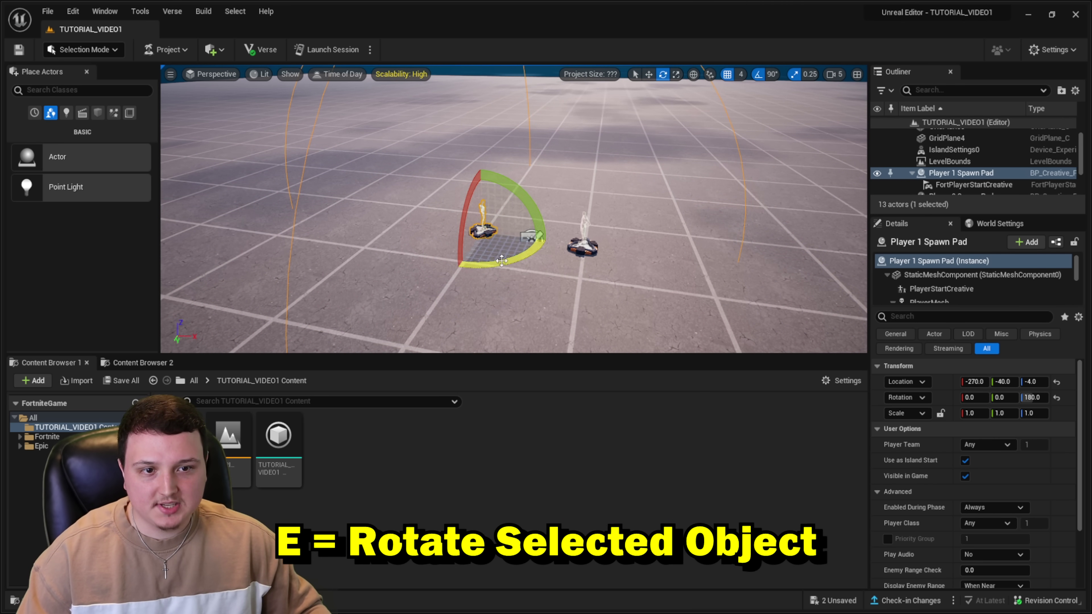
mouse_move(495, 267)
left_mouse_down()
mouse_move(450, 272)
mouse_move(423, 227)
mouse_move(450, 272)
mouse_move(499, 265)
left_mouse_up()
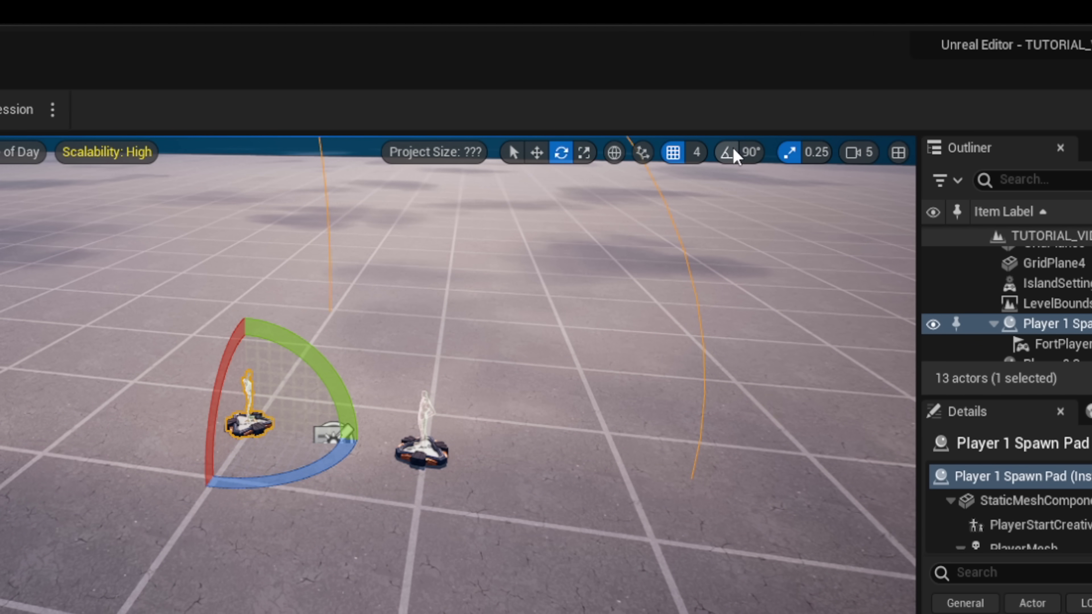
mouse_move(344, 443)
left_mouse_down()
mouse_move(338, 436)
mouse_move(357, 413)
mouse_move(339, 394)
mouse_move(355, 427)
mouse_move(241, 486)
mouse_move(344, 459)
left_mouse_up()
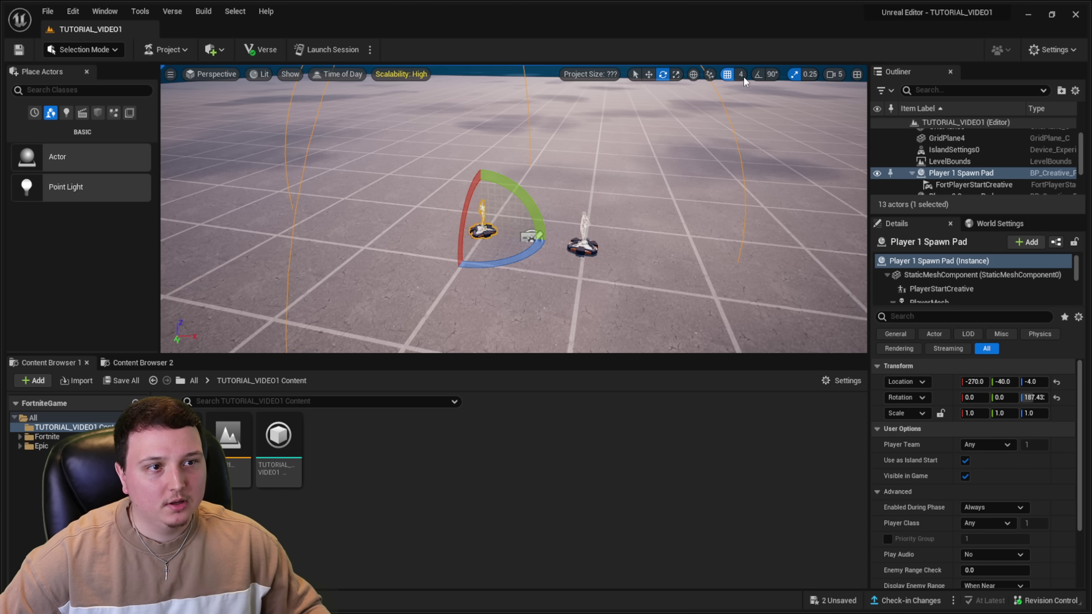
left_click(759, 75)
mouse_move(494, 263)
left_mouse_down()
mouse_move(466, 273)
mouse_move(510, 259)
left_mouse_up()
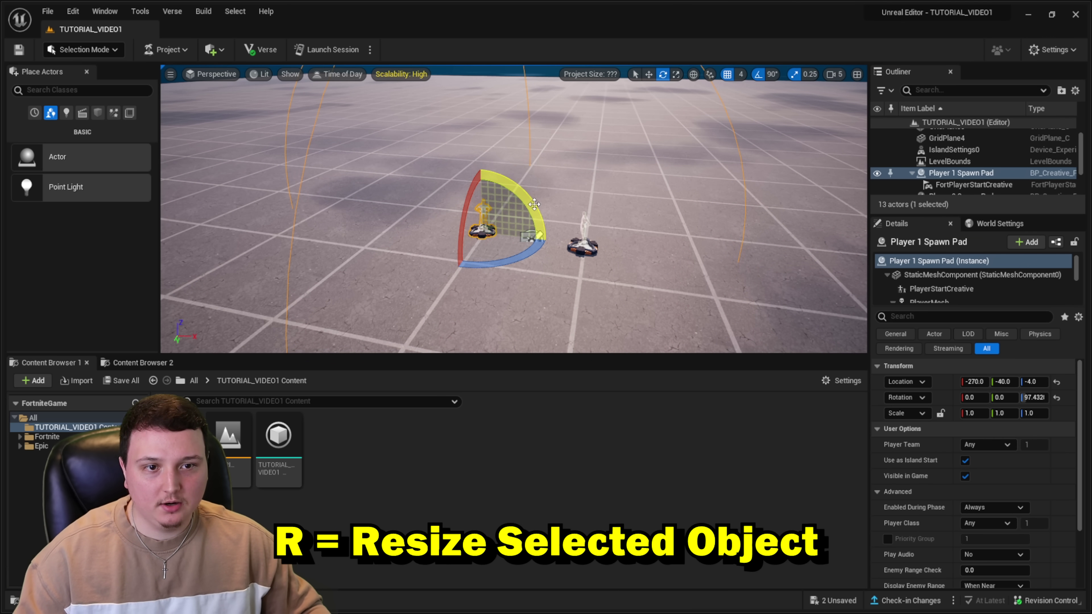
Scale the Player 1 Spawn Pad to 2.0 on all three axes and return to the move tool.
key("r")
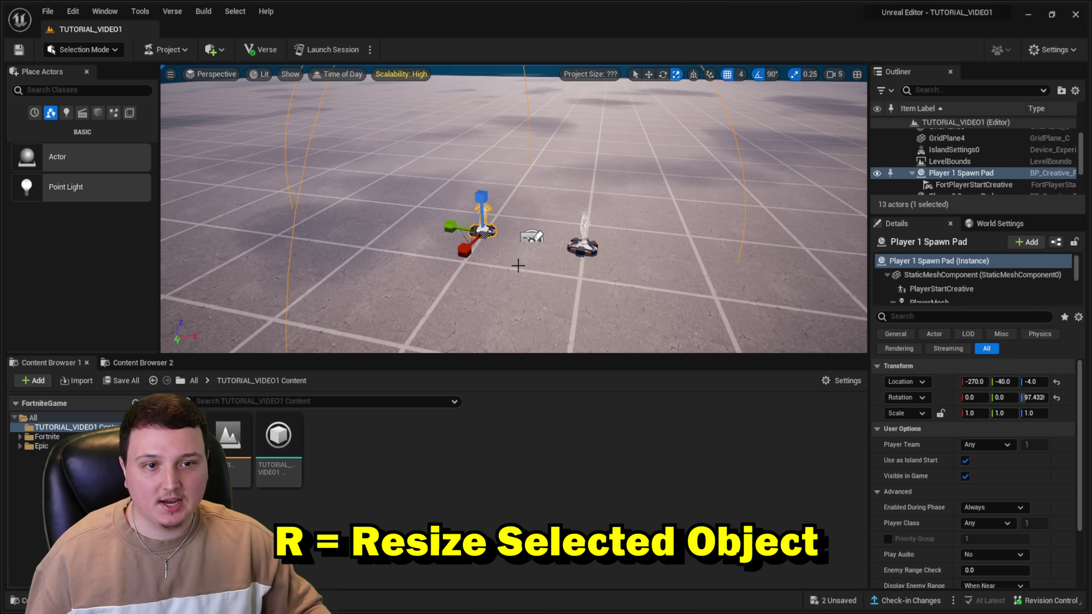
key("f")
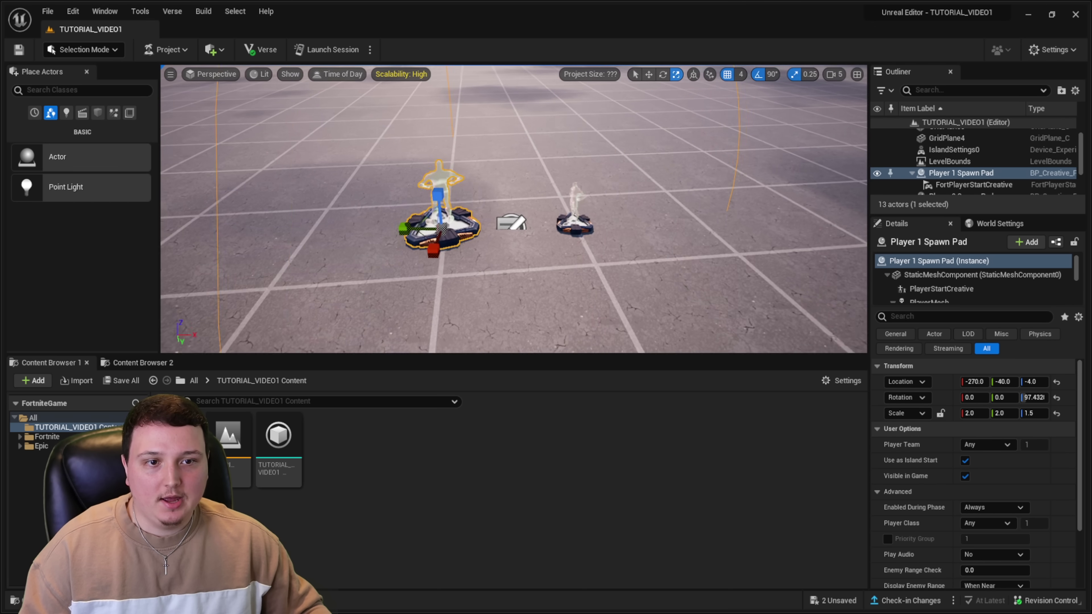
right_click_drag(514, 209, 434, 209)
mouse_move(610, 170)
right_mouse_down()
mouse_move(537, 147)
mouse_move(516, 181)
mouse_move(610, 171)
right_mouse_up()
mouse_move(520, 194)
left_mouse_down()
mouse_move(504, 205)
mouse_move(568, 167)
mouse_move(465, 228)
mouse_move(602, 145)
mouse_move(465, 215)
mouse_move(542, 192)
mouse_move(564, 206)
mouse_move(533, 195)
left_mouse_up()
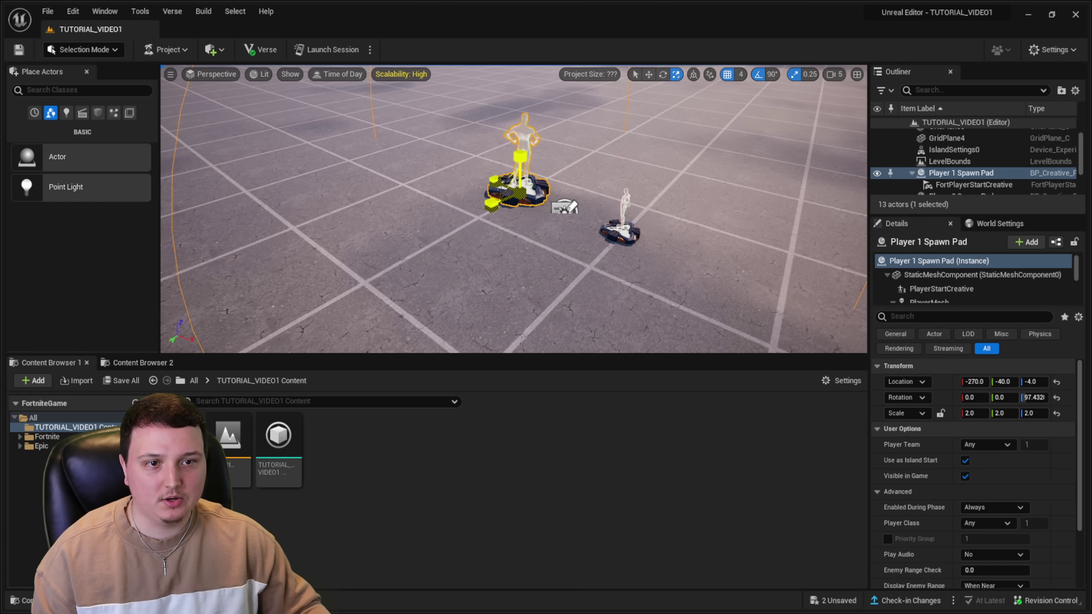
key("w")
right_click_drag(533, 195, 523, 165)
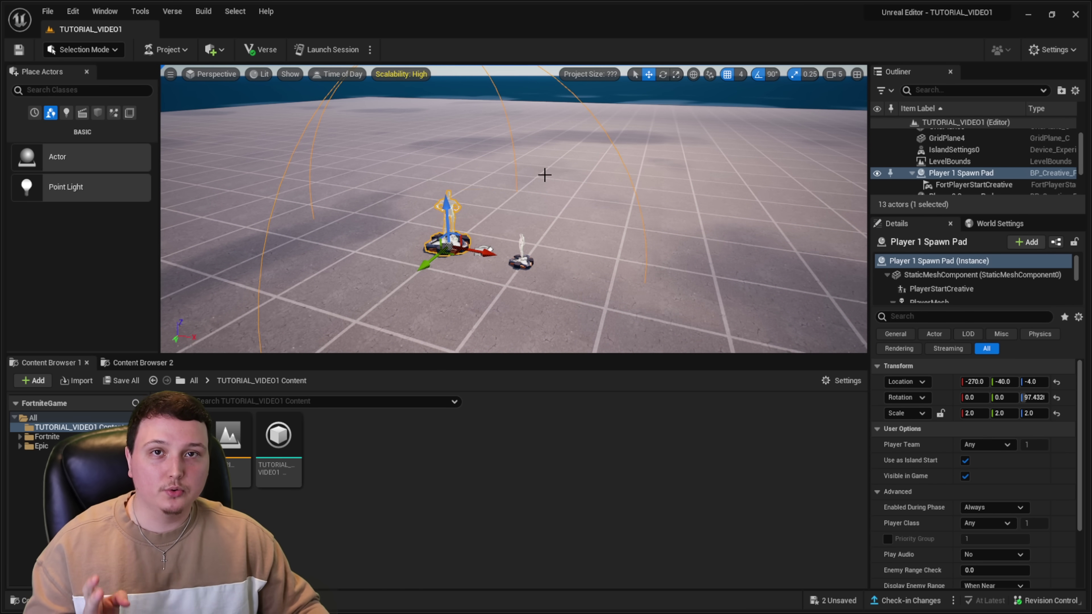
Place an ArcticBase Hangar Wall from Fortnite's Arctic Base Wall Gallery on the grid floor near the spawn pads.
left_click(47, 437)
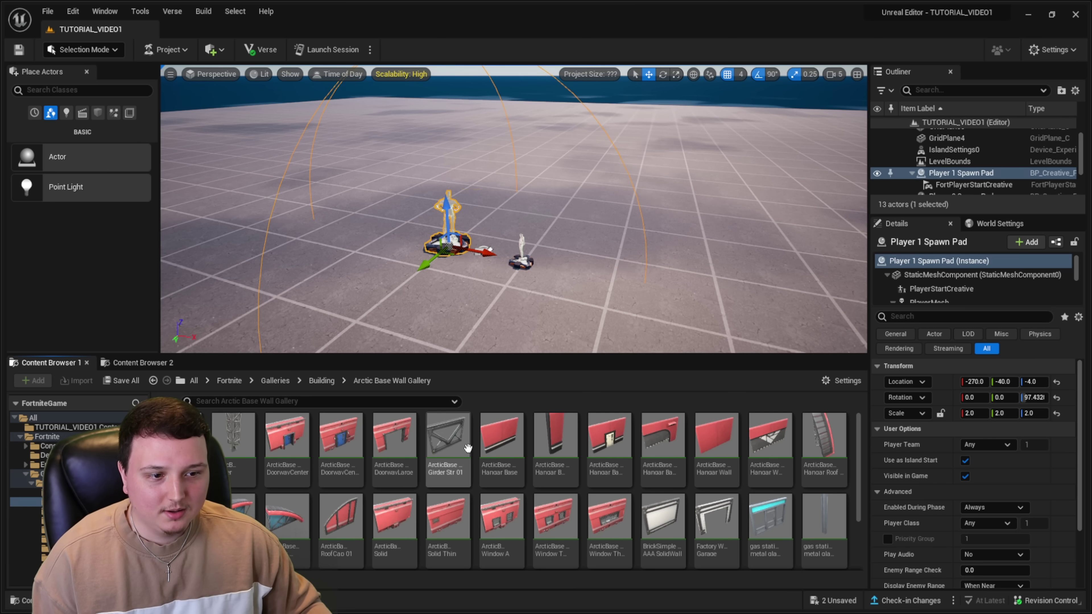
left_click_drag(717, 434, 655, 235)
right_click_drag(602, 254, 584, 282)
scroll(600, 254, "down", 3)
Scale the ArcticBase Hangar Wall uniformly on all axes up to about 62.
key("r")
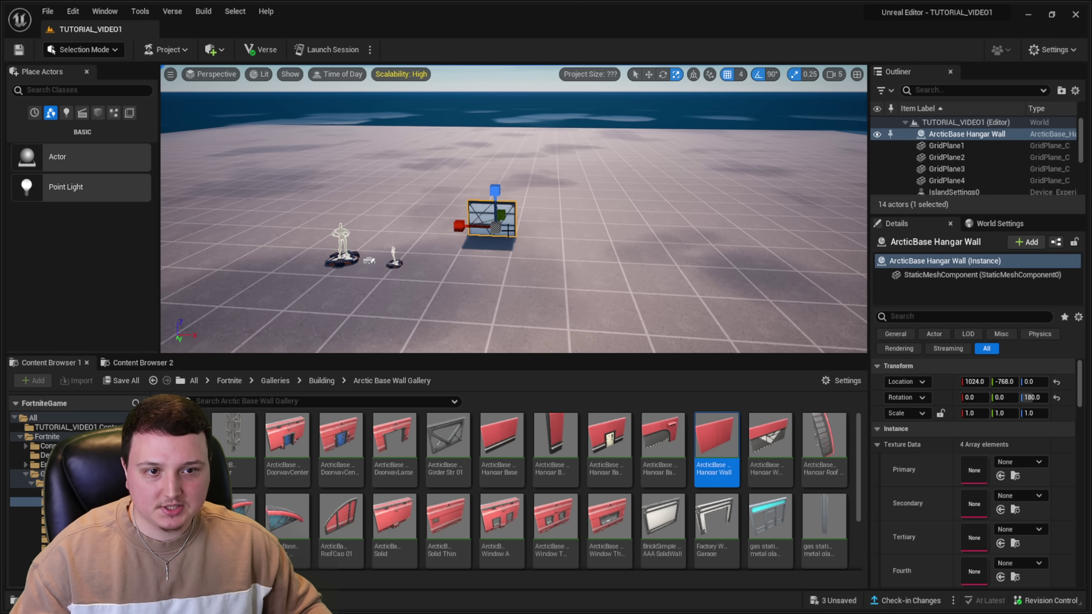
left_click_drag(495, 227, 555, 172)
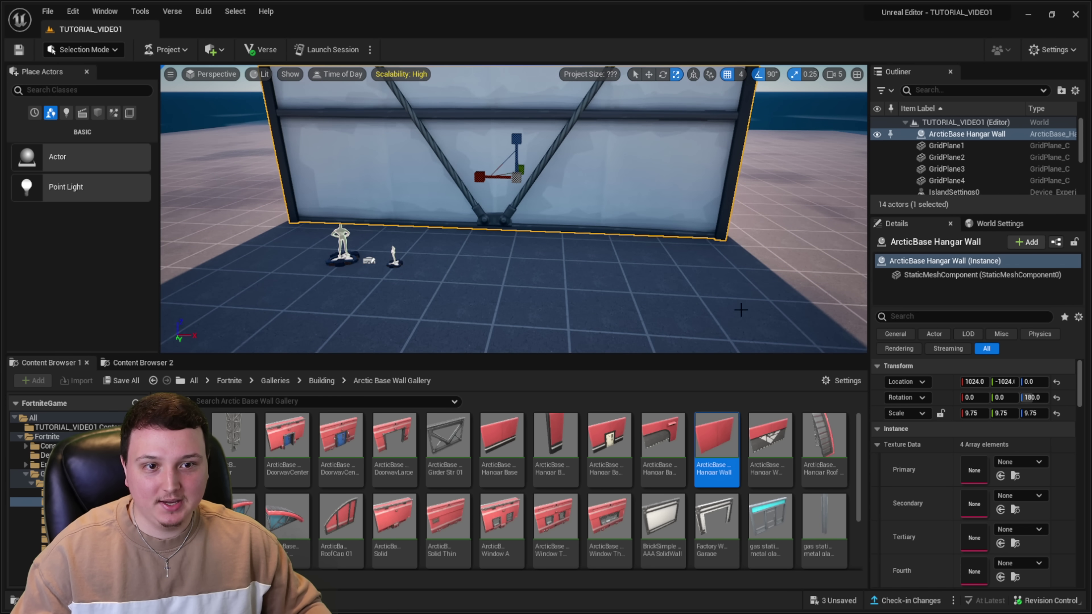
scroll(702, 308, "down", 6)
left_click_drag(519, 272, 709, 421)
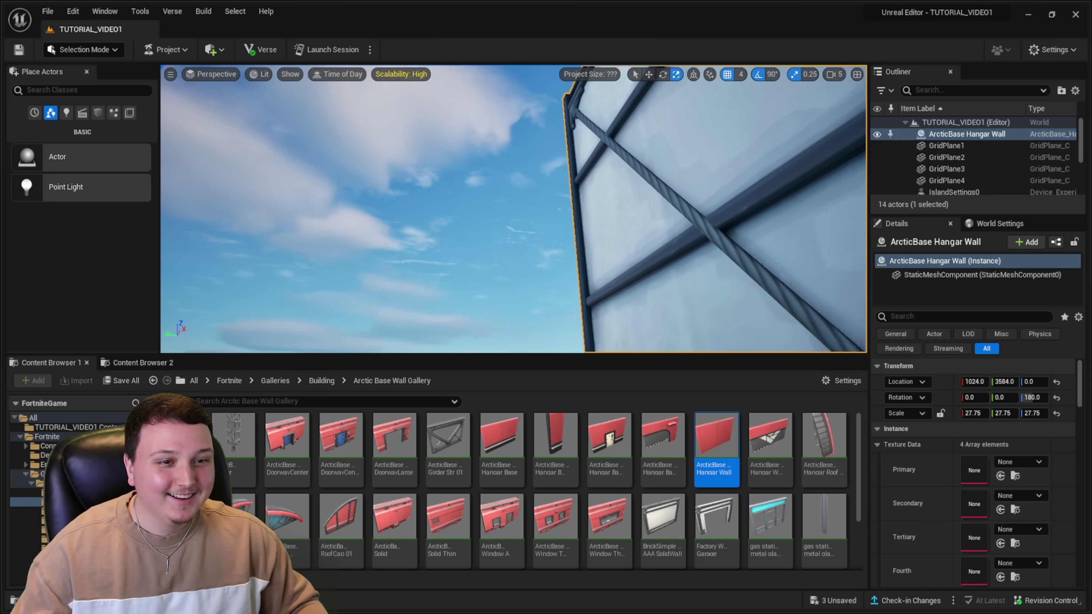
right_click_drag(514, 209, 645, 253)
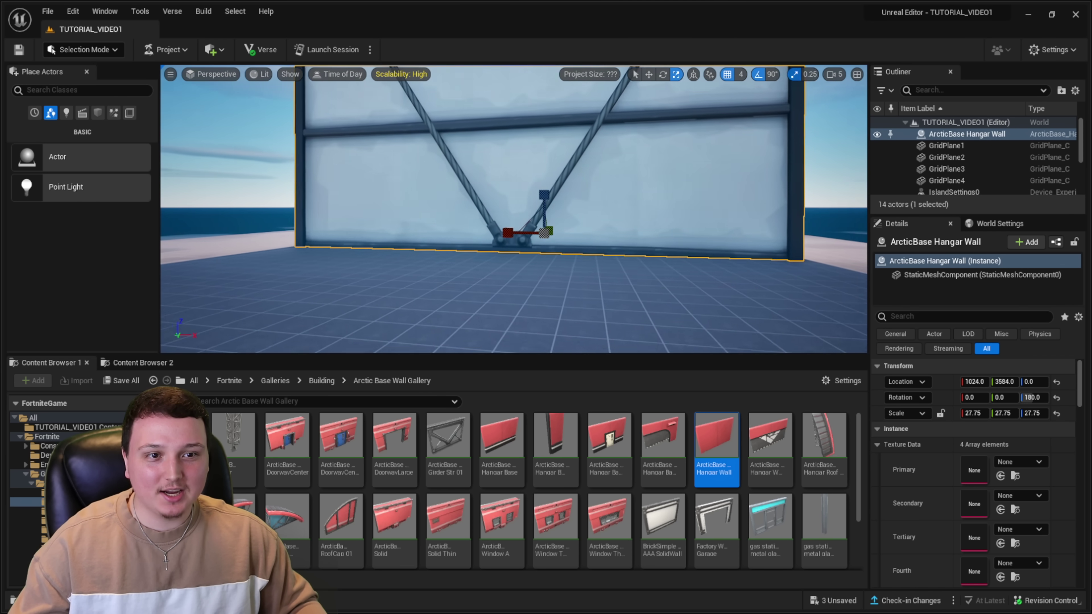
left_click_drag(544, 233, 579, 252)
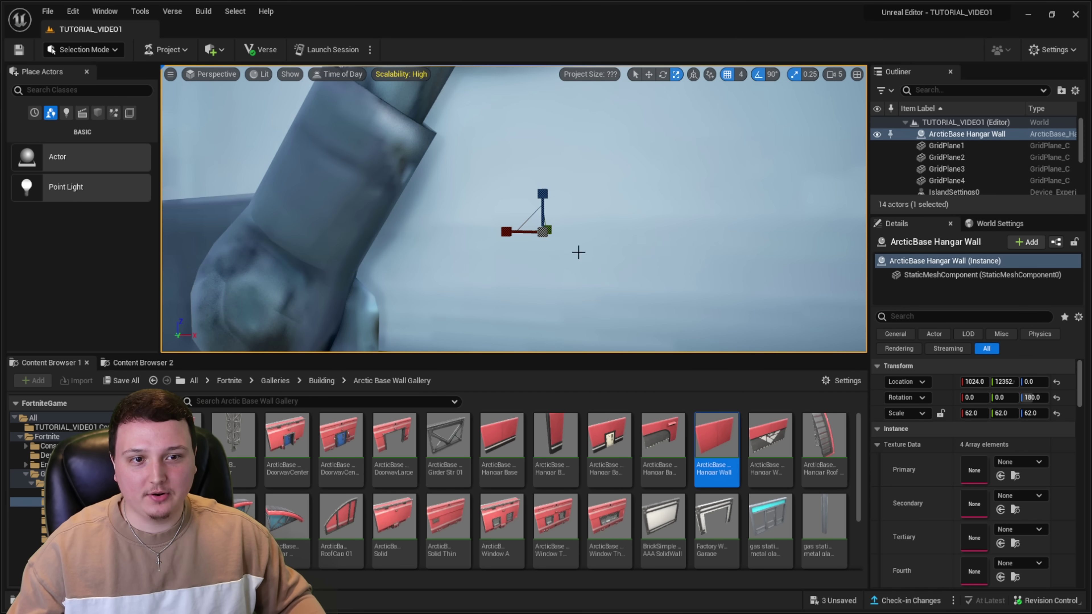
Delete the ArcticBase Hangar Wall and the Player 1 Spawn Pad from the level.
right_click_drag(579, 252, 483, 213)
key("Delete")
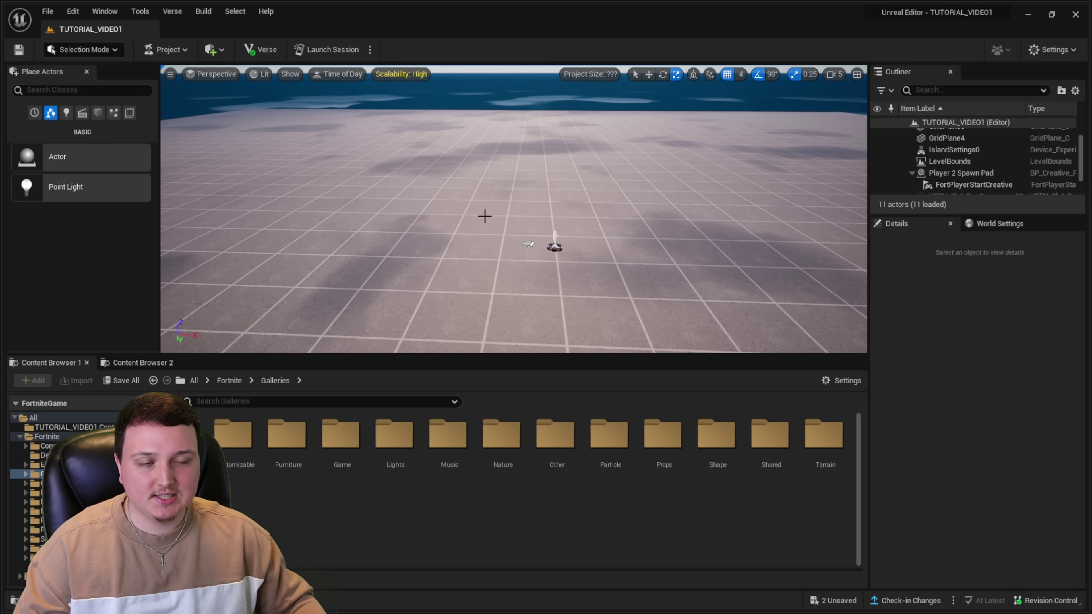
key("w")
right_click_drag(485, 216, 526, 229)
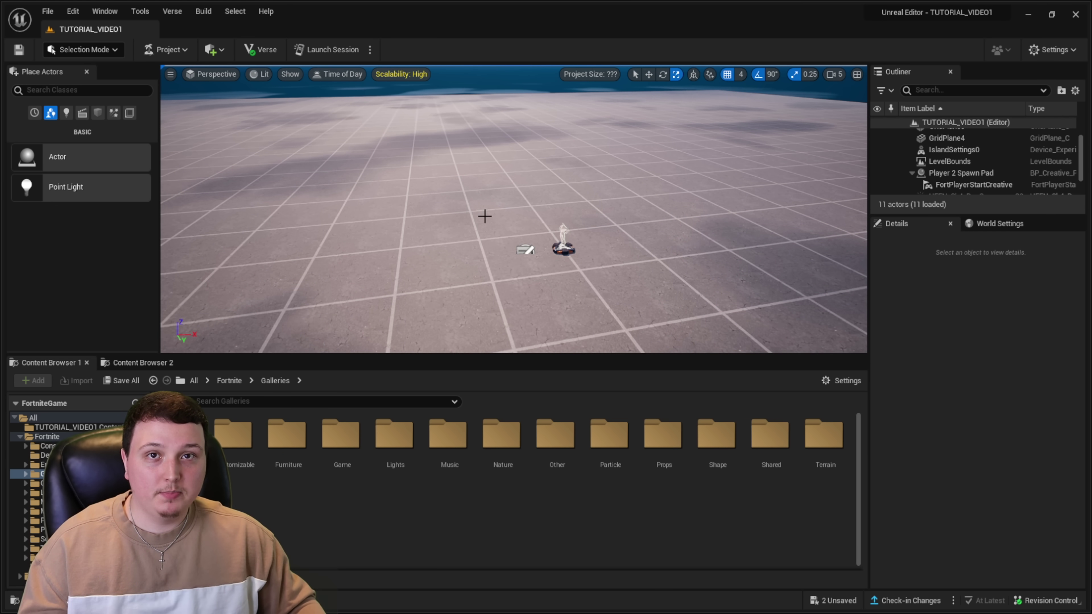
Paste a copy of the Player 2 Spawn Pad and slide it away from the original along the X axis.
left_click(559, 251)
key("w")
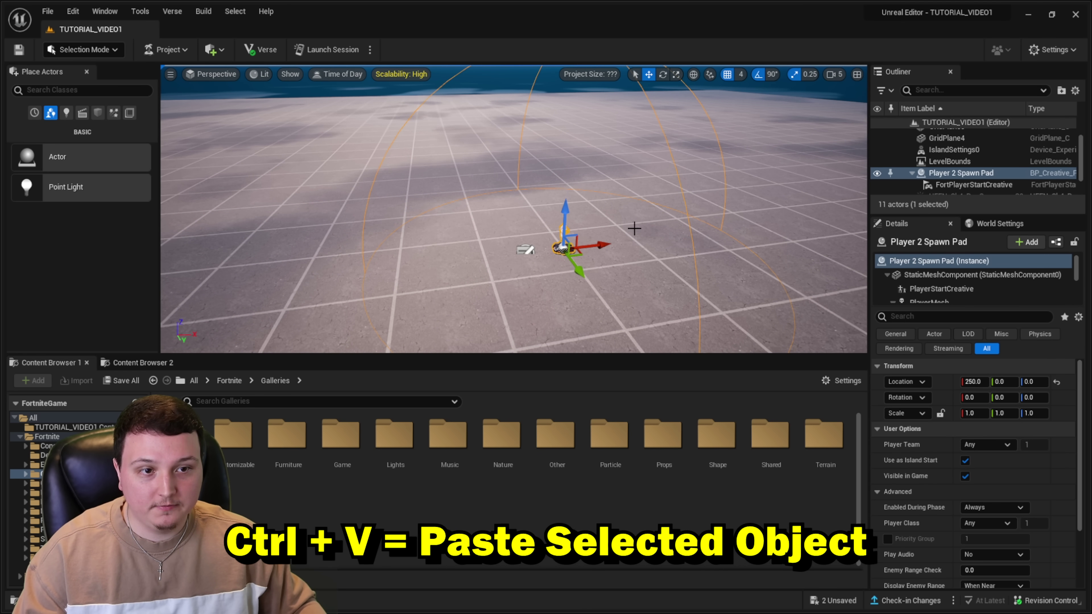
key("ctrl+v")
left_click_drag(591, 245, 625, 237)
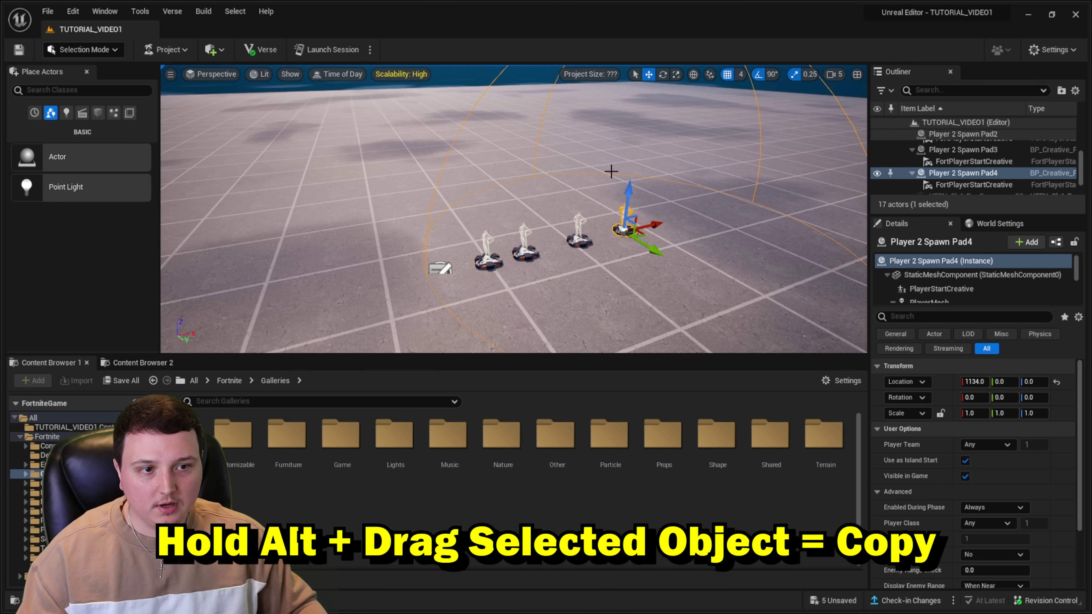
Duplicate the last spawn pad by pulling out eight more copies in a bent line across the grid floor.
left_click_drag(643, 242, 415, 336, "alt")
key("s")
mouse_move(470, 301)
right_mouse_down()
mouse_move(463, 307)
mouse_move(471, 301)
right_mouse_up()
left_click_drag(530, 272, 404, 196, "alt")
Focus on the newest spawn pad copy and move it along the X axis to -338.0.
key("f")
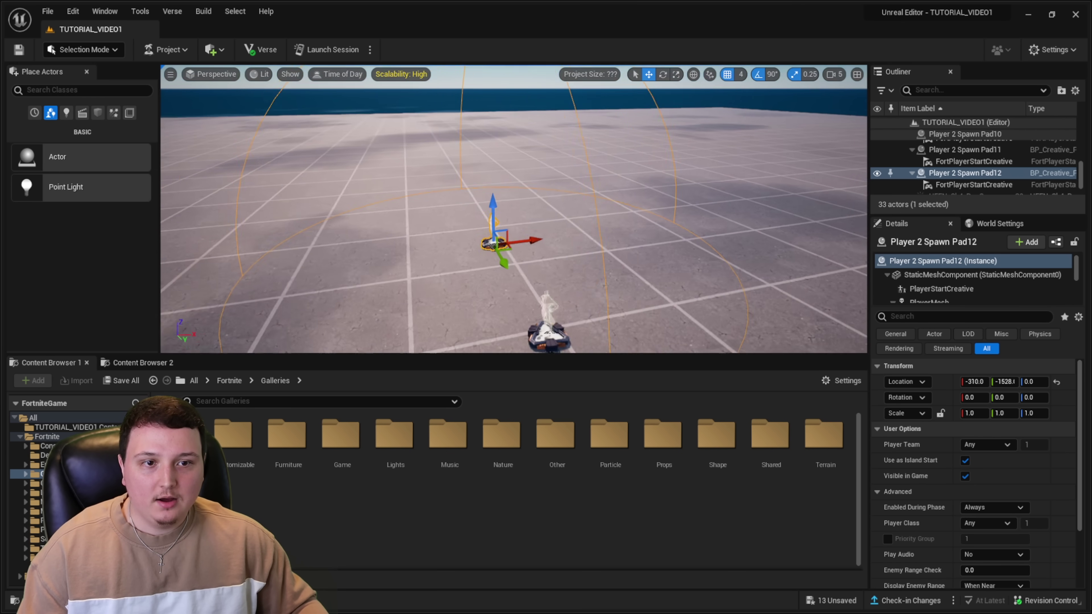
right_click_drag(466, 194, 447, 200)
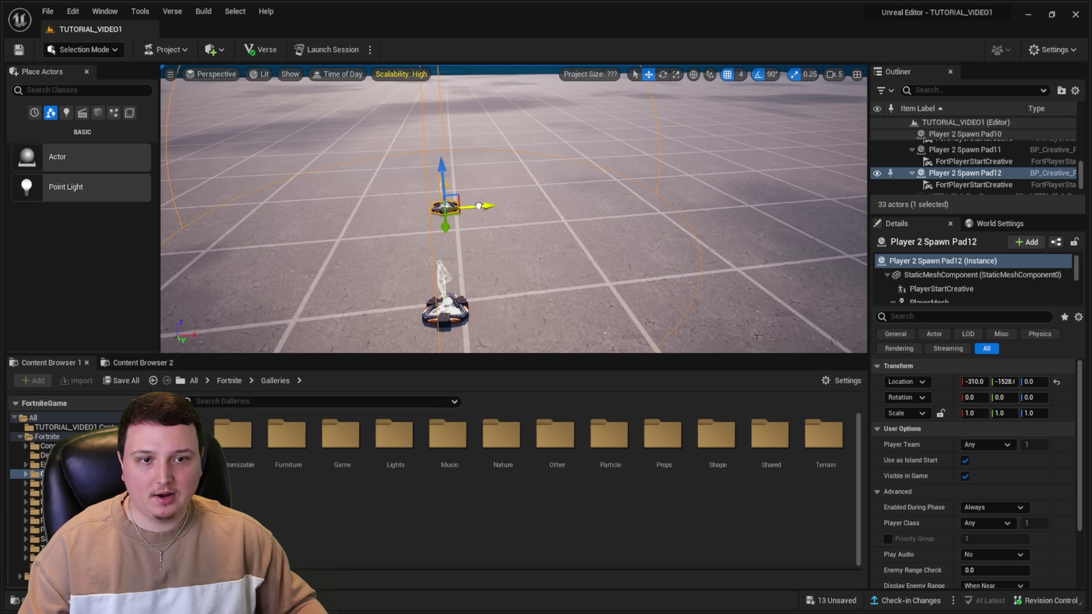
left_click_drag(478, 206, 440, 207)
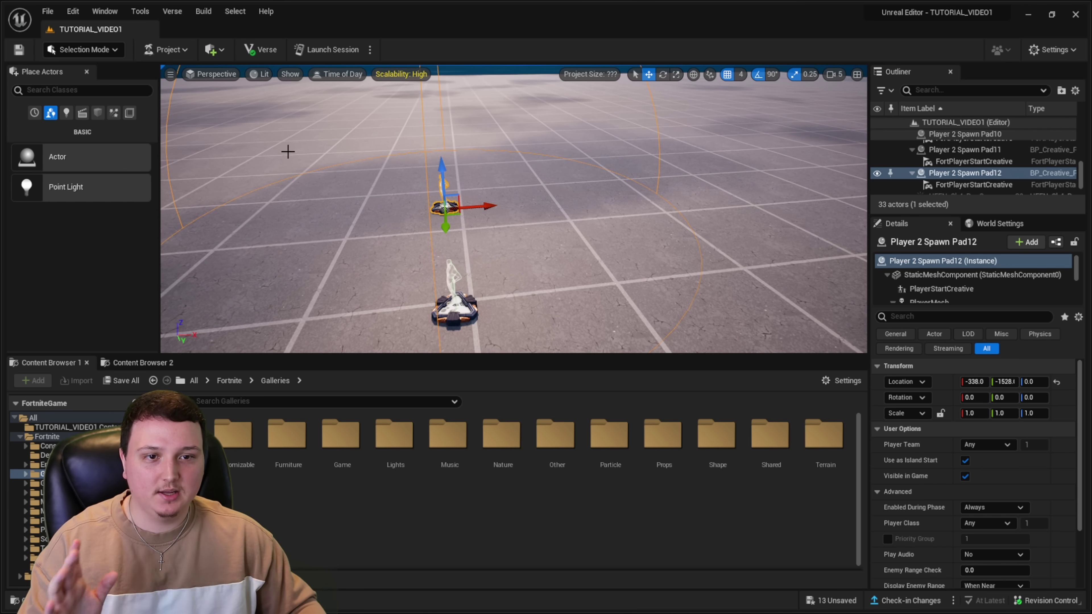
Try to add the neighbouring spawn pads in the line to the current selection.
right_click_drag(288, 150, 501, 214)
right_click(502, 214)
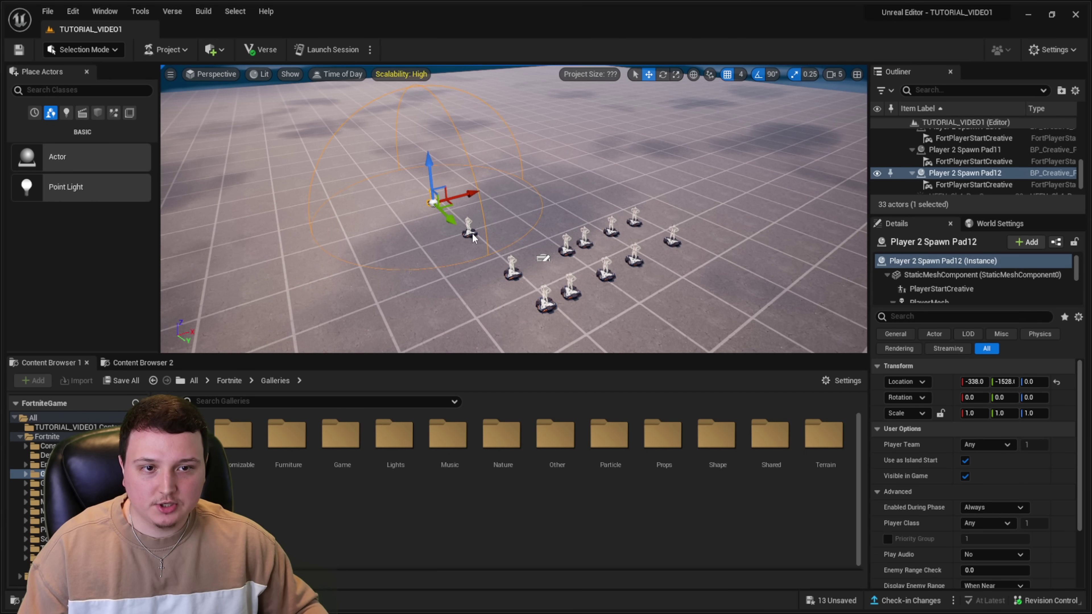
left_click(473, 238, "ctrl")
left_click(545, 304, "ctrl")
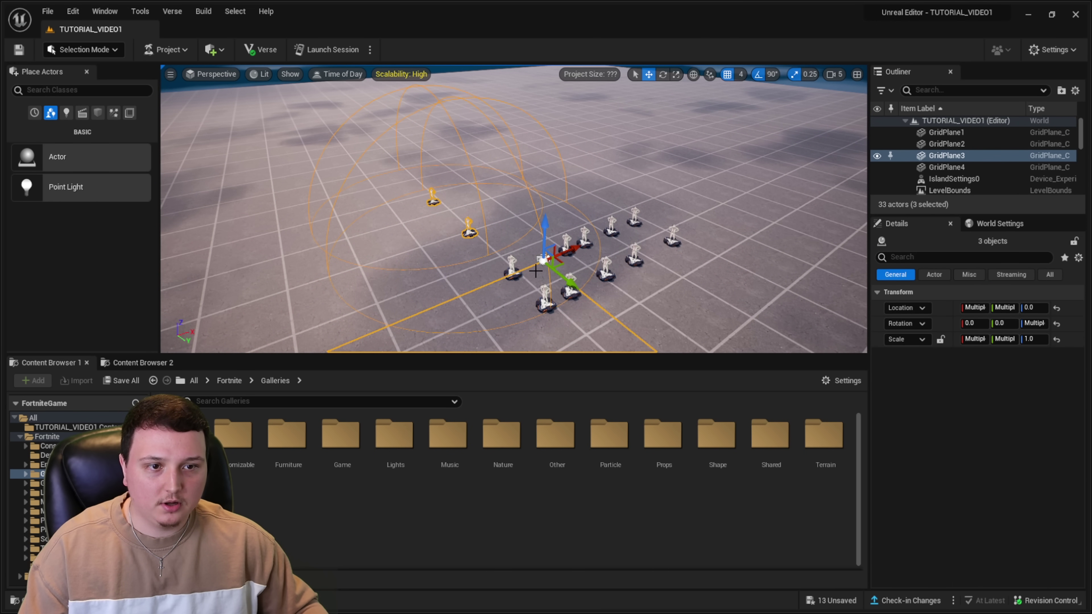
left_click(518, 271, "ctrl")
left_click(549, 304, "ctrl")
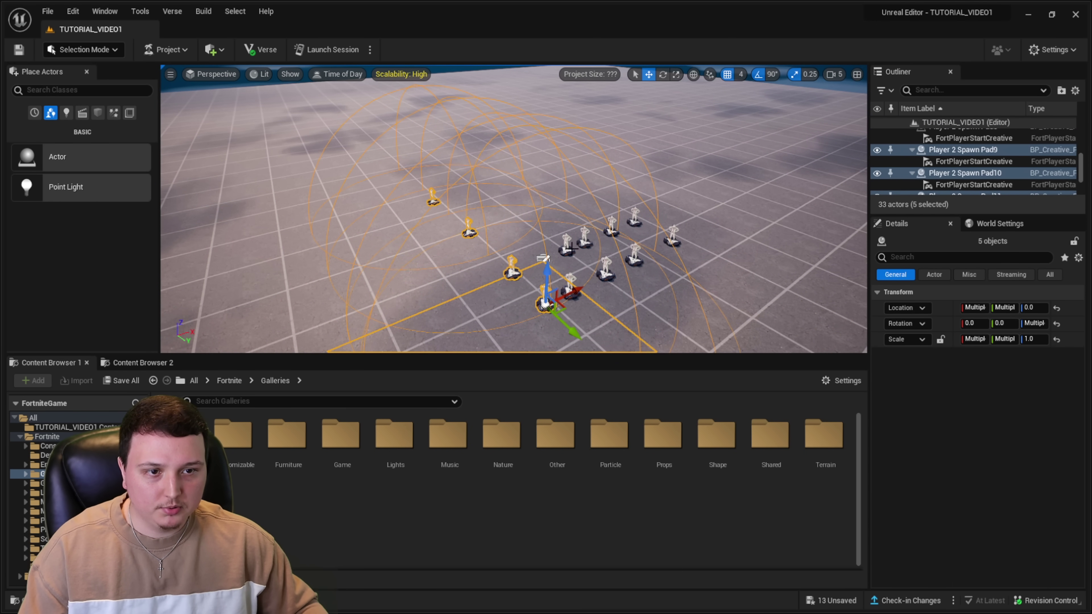
Select a single grid plane of the floor instead, and clear the selection.
right_click_drag(549, 304, 532, 239)
left_click_drag(492, 215, 555, 213, "shift")
left_click_drag(413, 214, 496, 215)
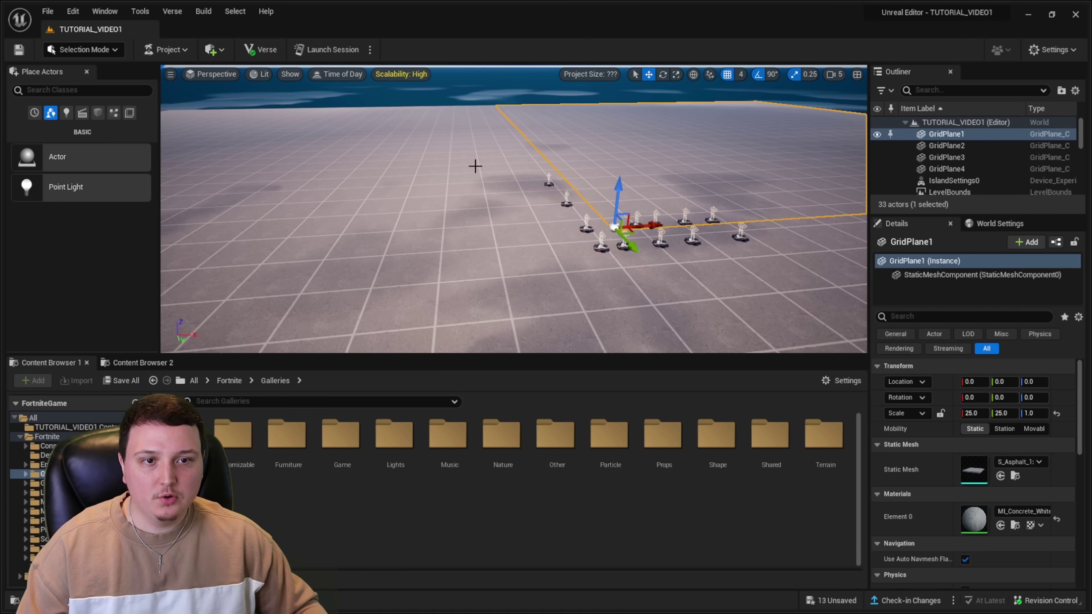
left_click(476, 165)
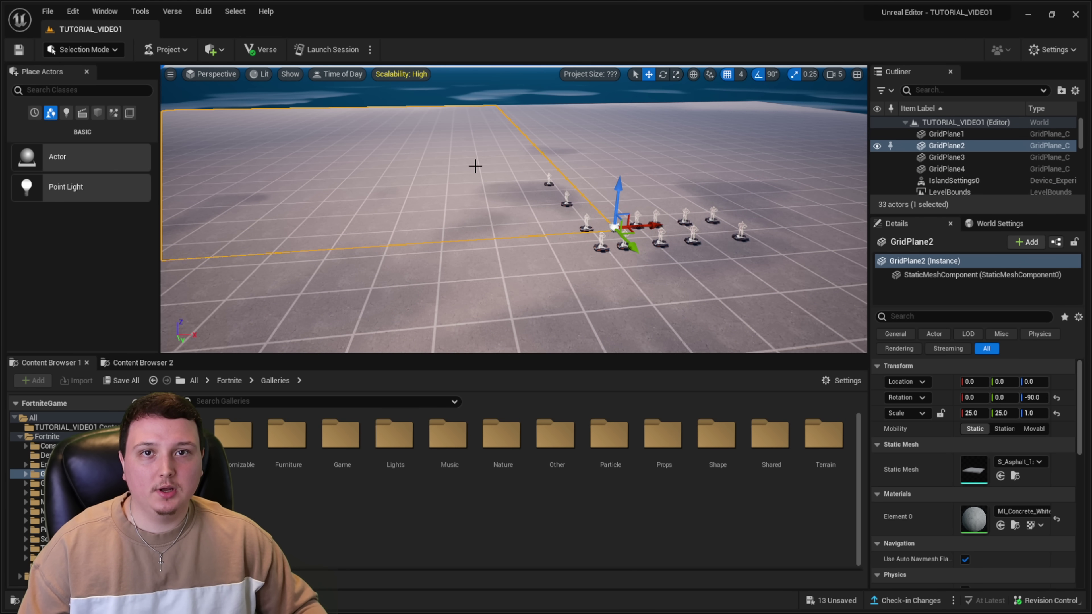
key("Escape")
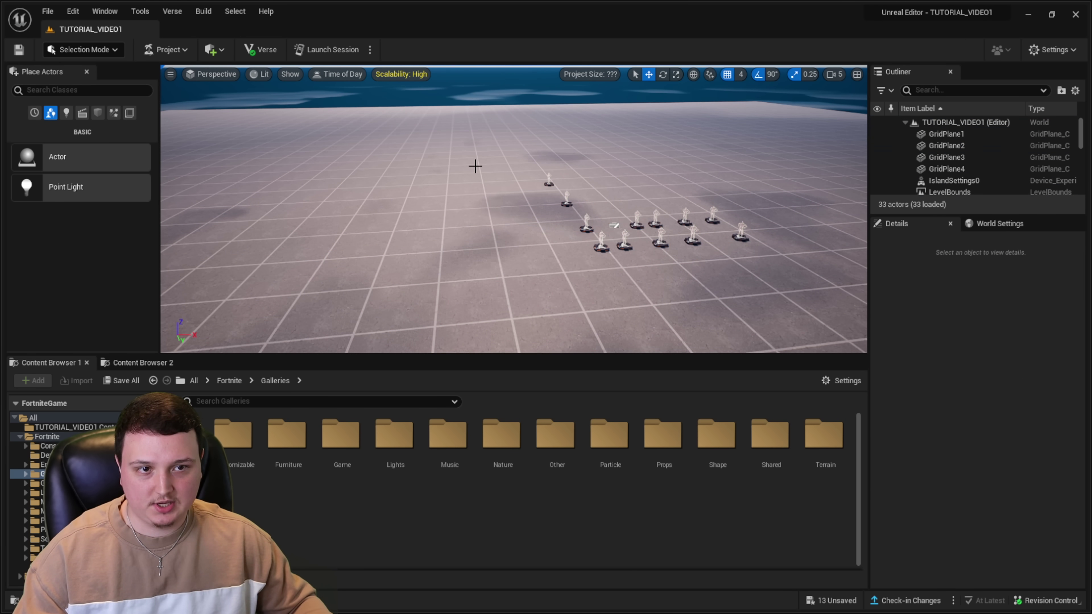
Select eight of the spawn pads together, starting from the far end of the line, and delete them.
right_click_drag(514, 209, 581, 190)
left_click(372, 194)
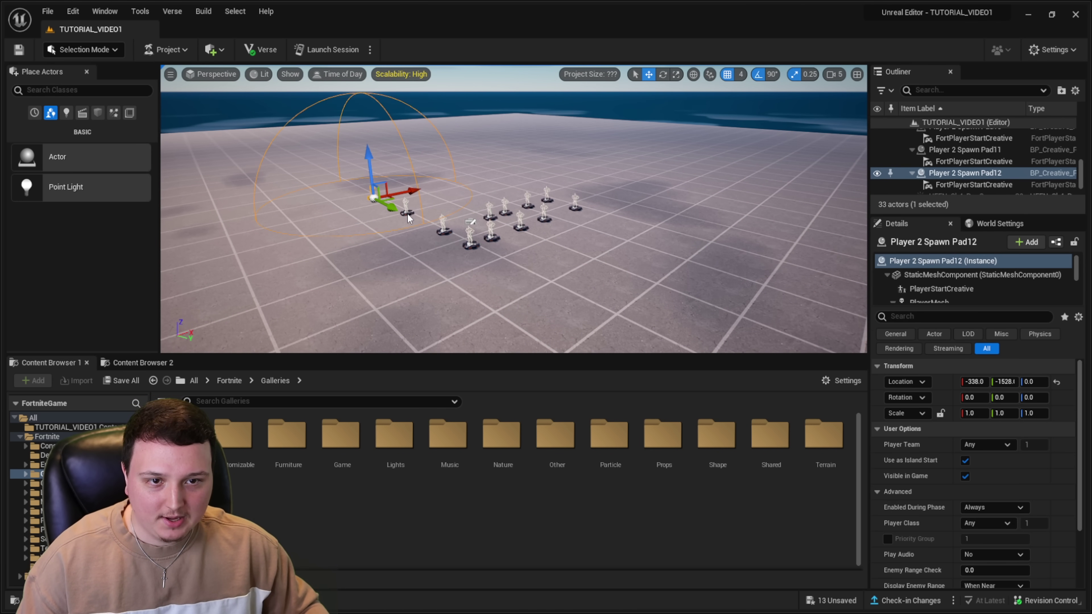
left_click(406, 210, "shift")
left_click(444, 231, "ctrl")
left_click(470, 236, "ctrl")
left_click(492, 236, "ctrl")
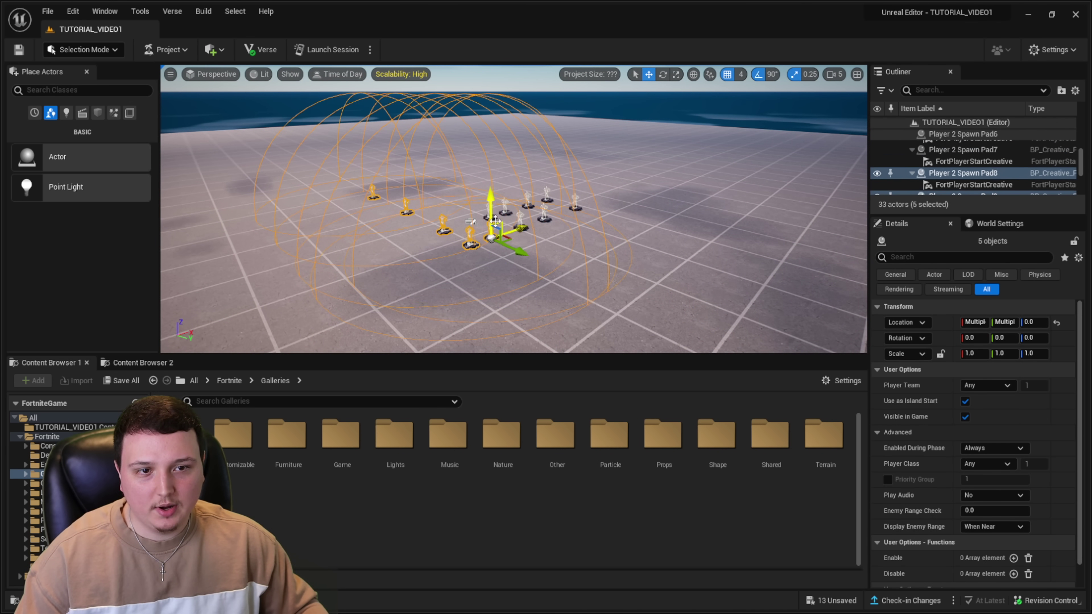
left_click(506, 206, "ctrl")
left_click(520, 219, "ctrl")
left_click(493, 217, "ctrl")
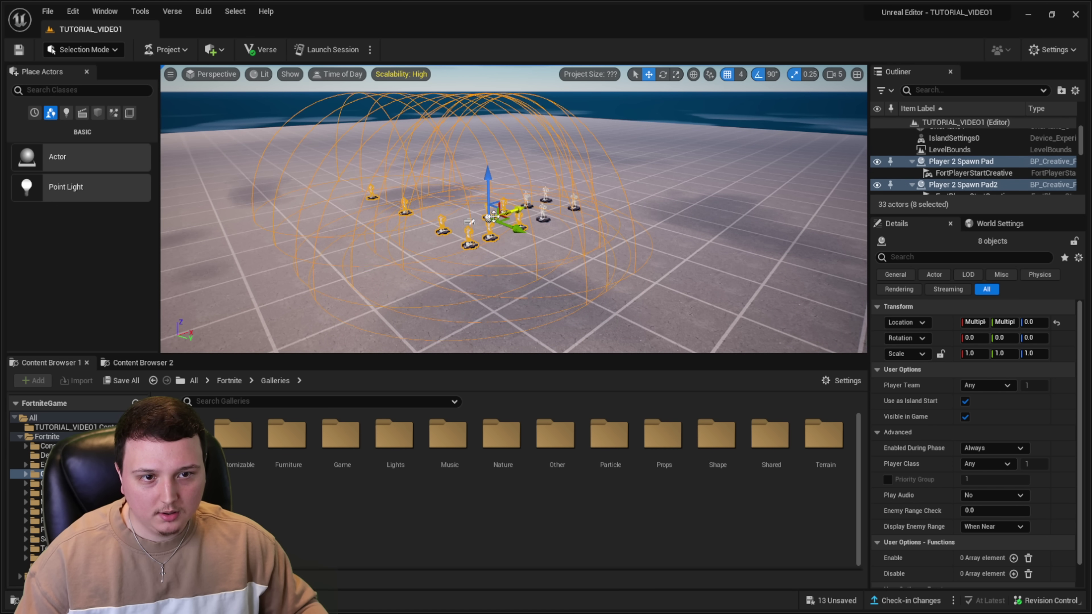
key("Delete")
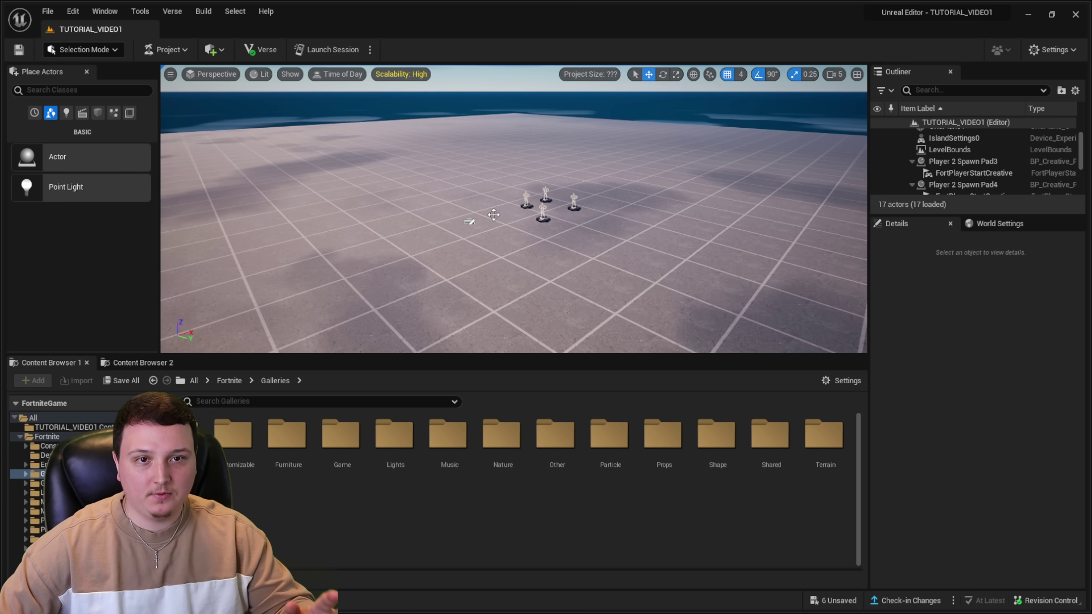
Open Castle Gallery A in Fortnite's Building galleries.
double_click(34, 438)
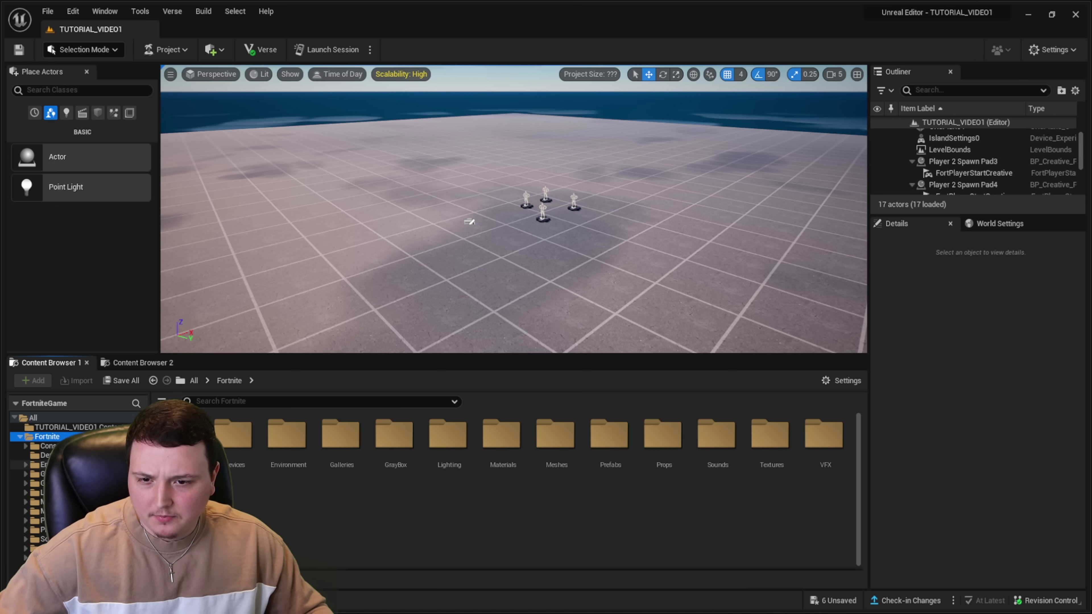
double_click(42, 473)
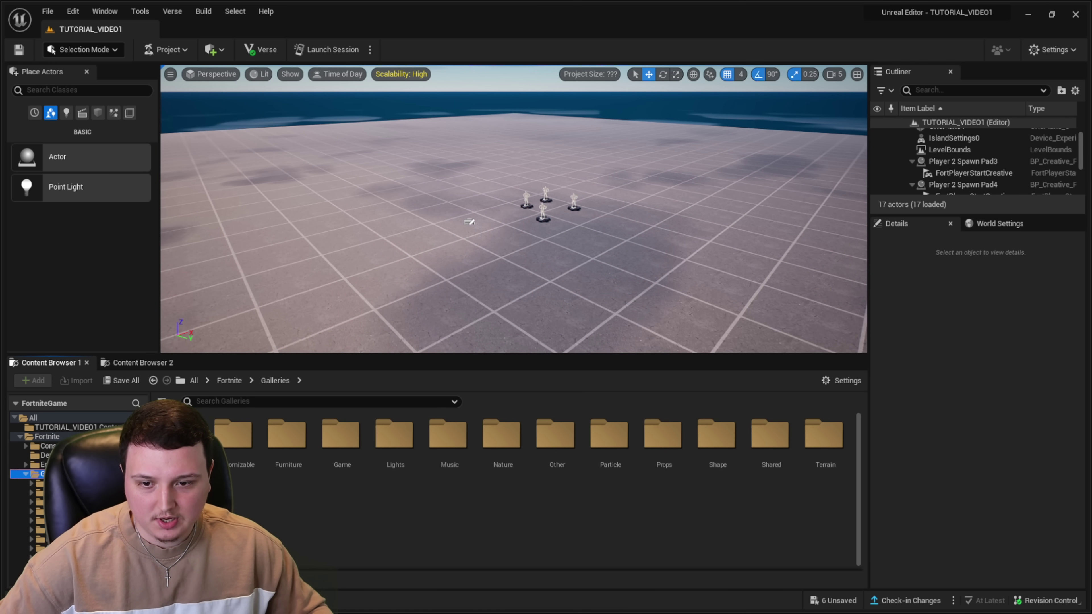
scroll(42, 465, "down", 2)
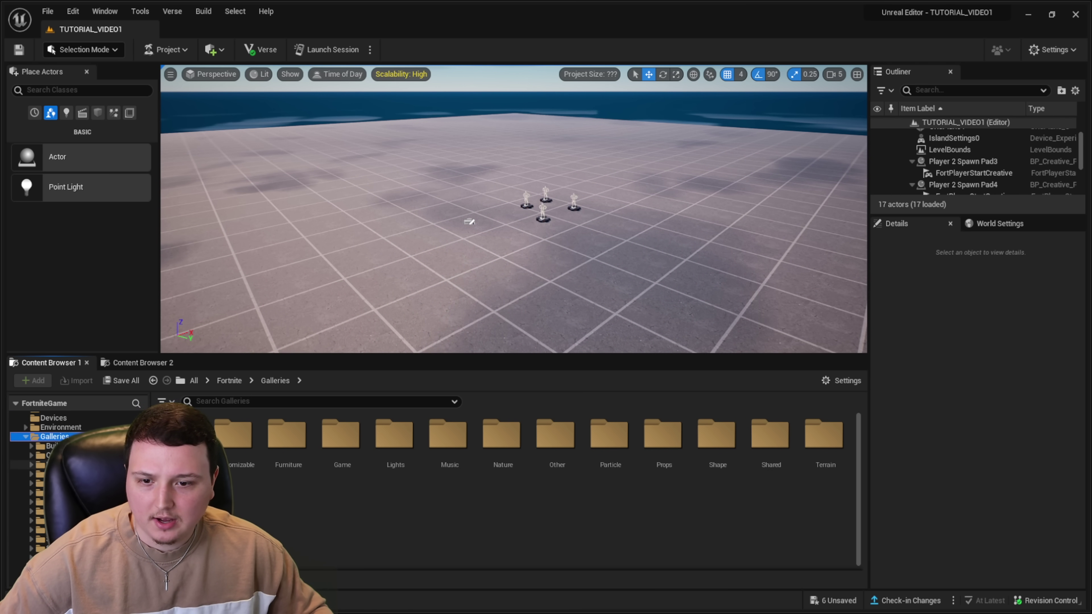
double_click(42, 445)
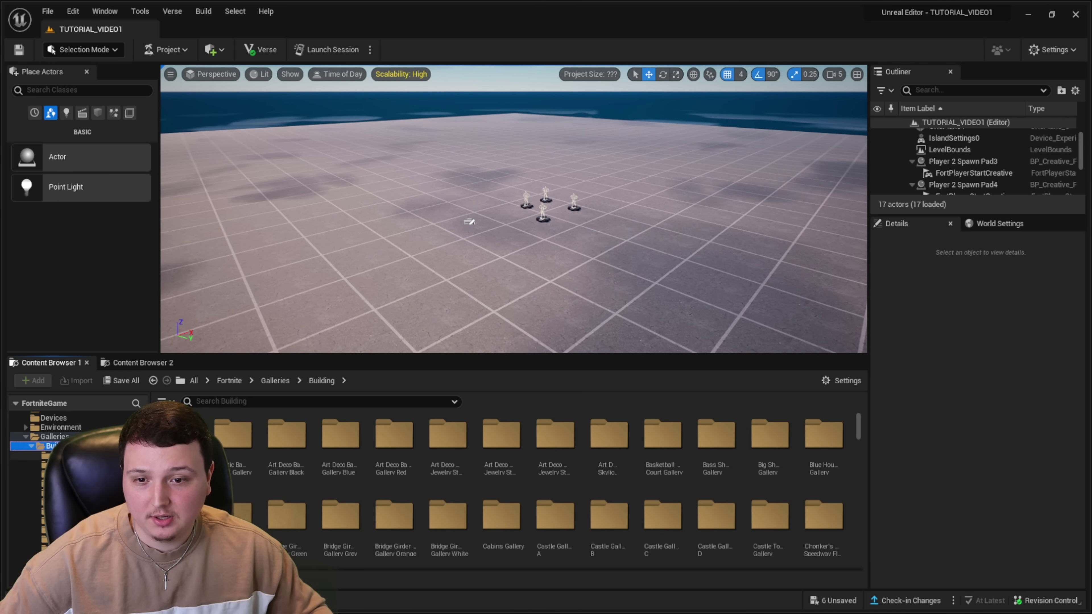
scroll(43, 512, "down", 5)
double_click(555, 517)
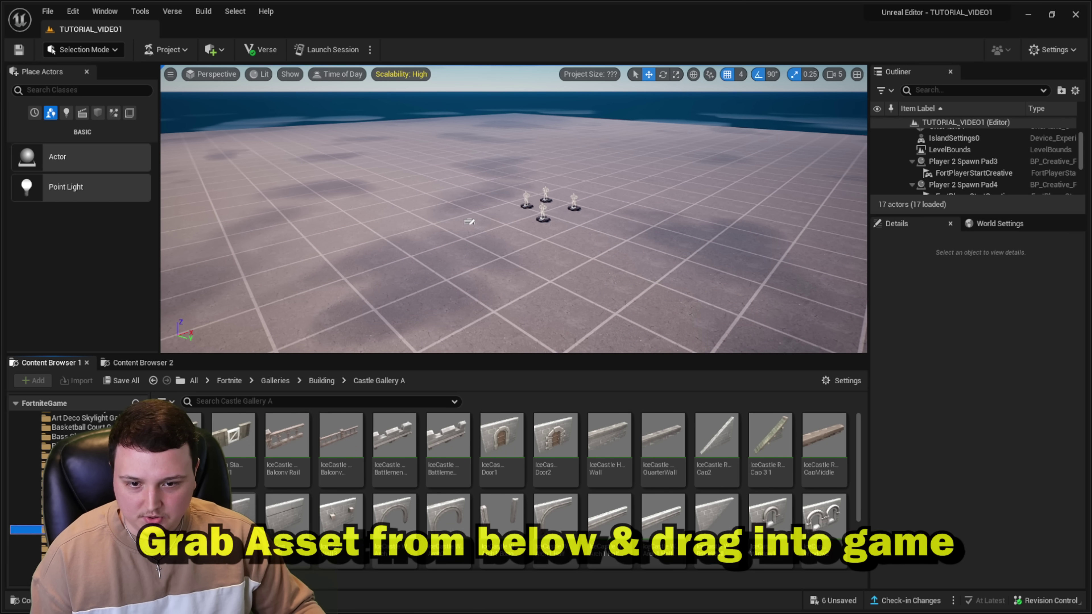
Place IceCastle Wall1 and IceCastle Floor2 on the grid floor, and slide the floor piece along X with grid snapping off.
left_click_drag(426, 418, 243, 472)
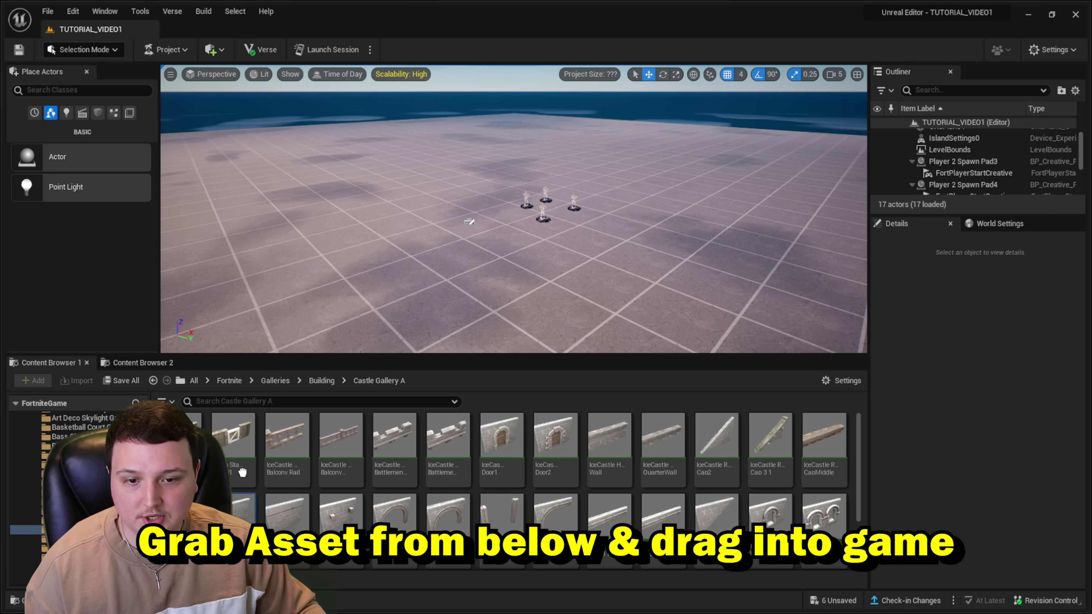
left_click_drag(317, 453, 629, 237)
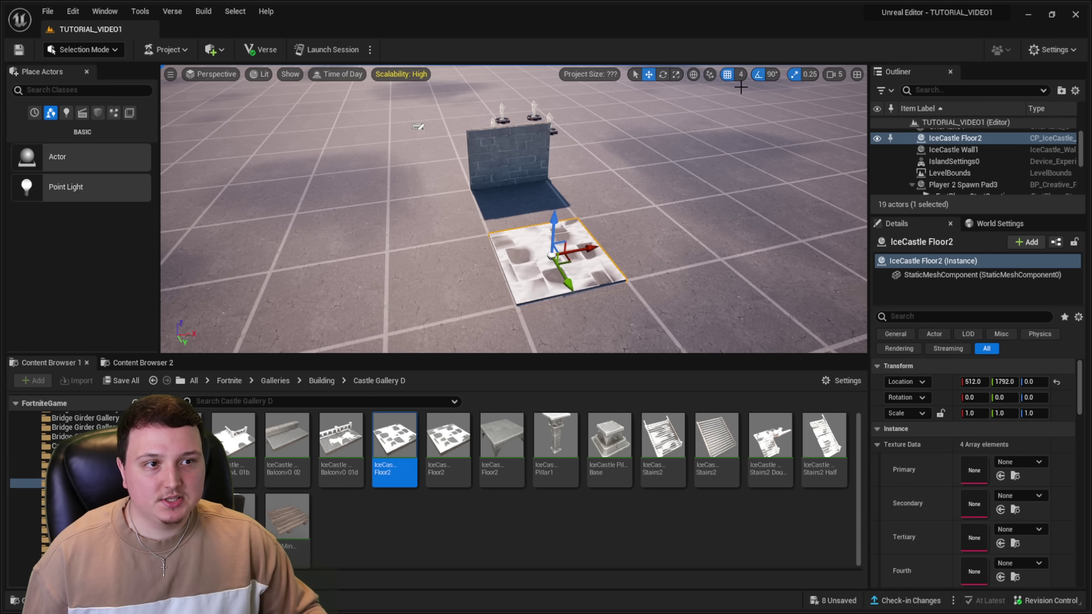
left_click(727, 75)
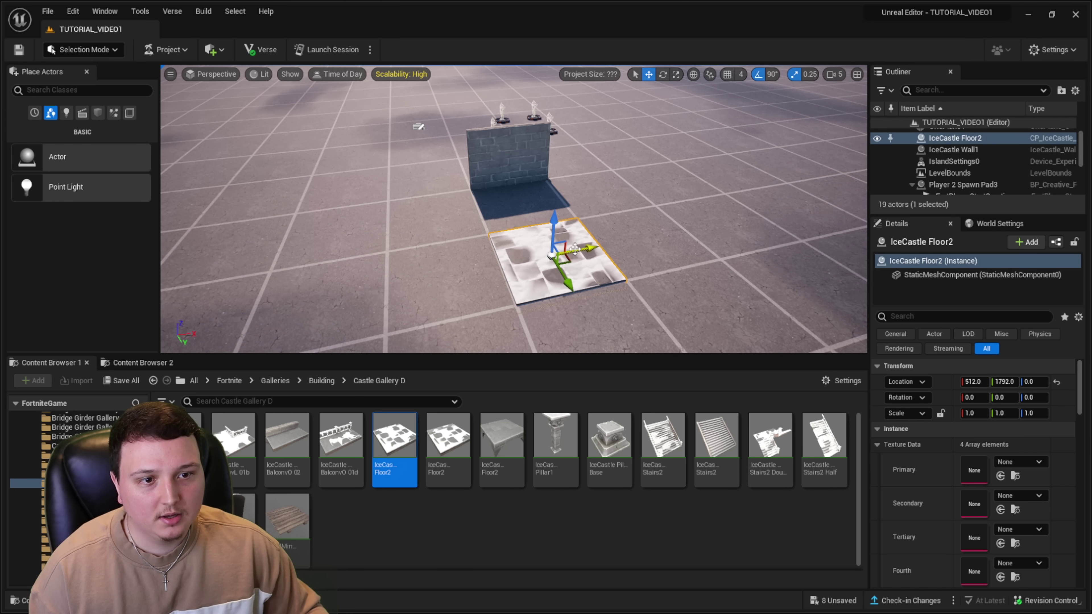
mouse_move(574, 250)
left_mouse_down()
mouse_move(599, 245)
mouse_move(560, 251)
mouse_move(589, 249)
left_mouse_up()
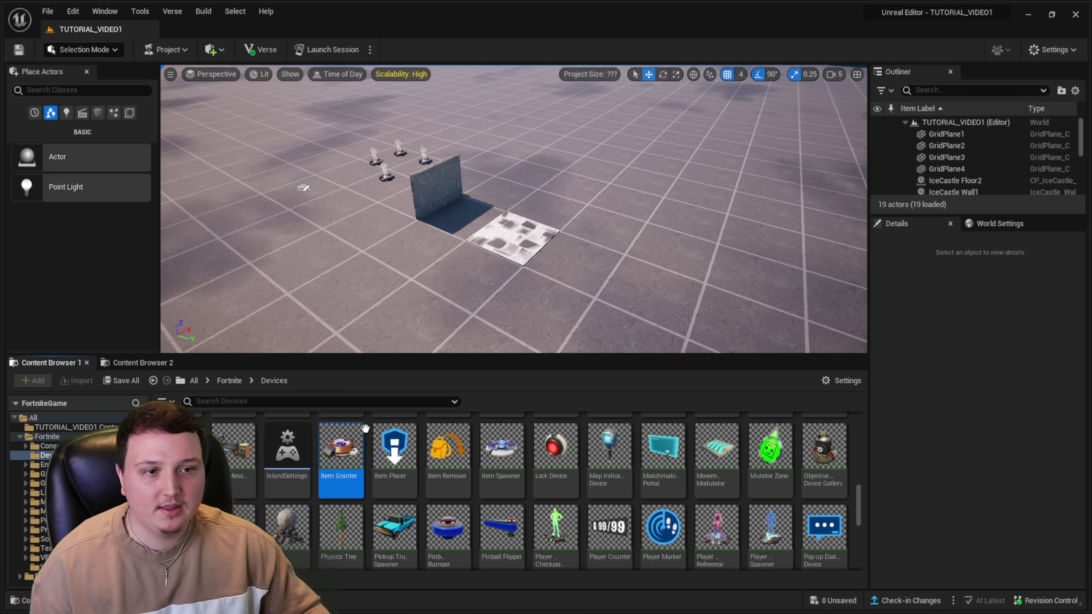
Place an Item Granter device from Fortnite's Devices beside the IceCastle floor and raise it to Z 96.0.
left_click_drag(365, 428, 608, 227)
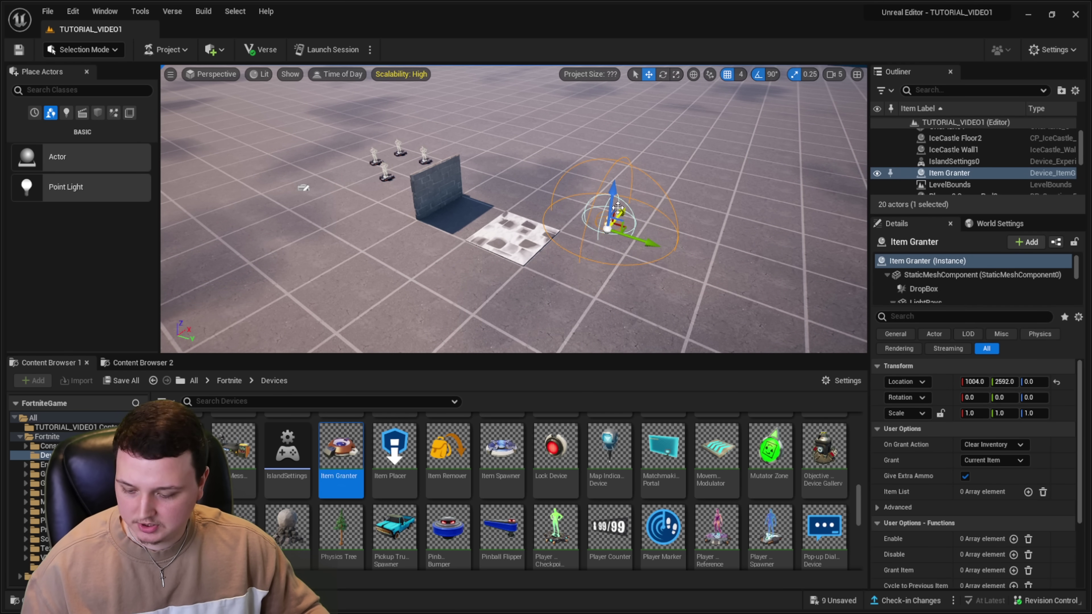
key("f")
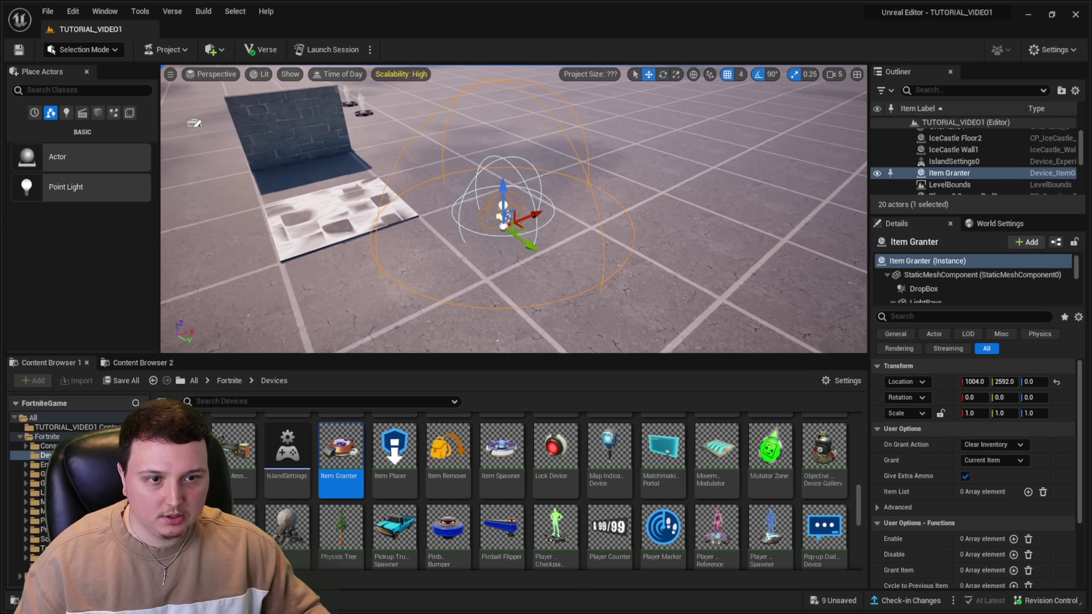
right_click_drag(519, 207, 490, 215)
key("w")
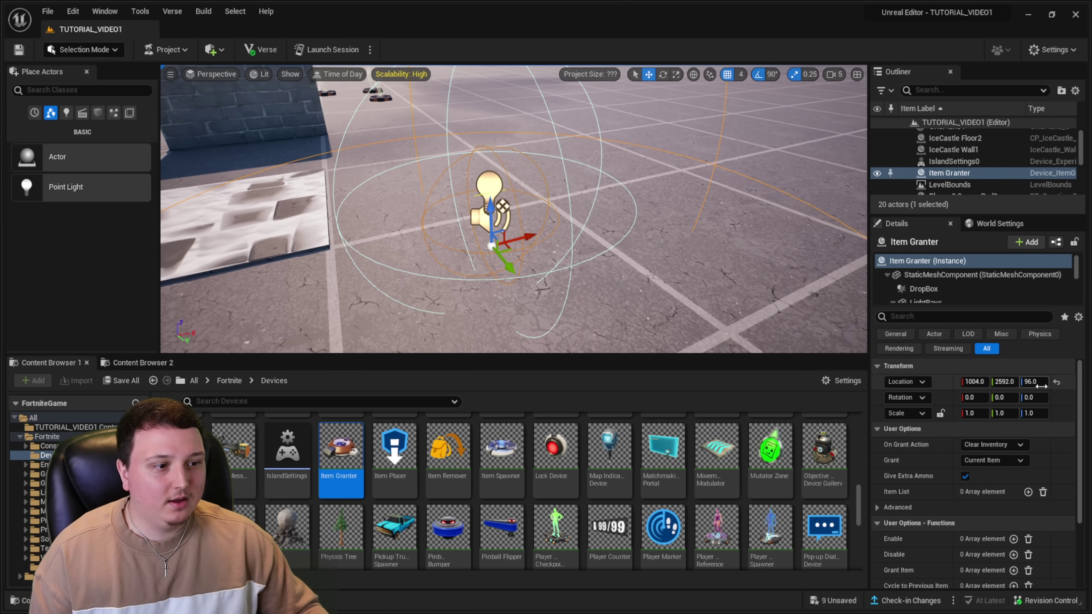
Examine the Item Granter's user options, including its functions and events.
scroll(1028, 443, "down", 3)
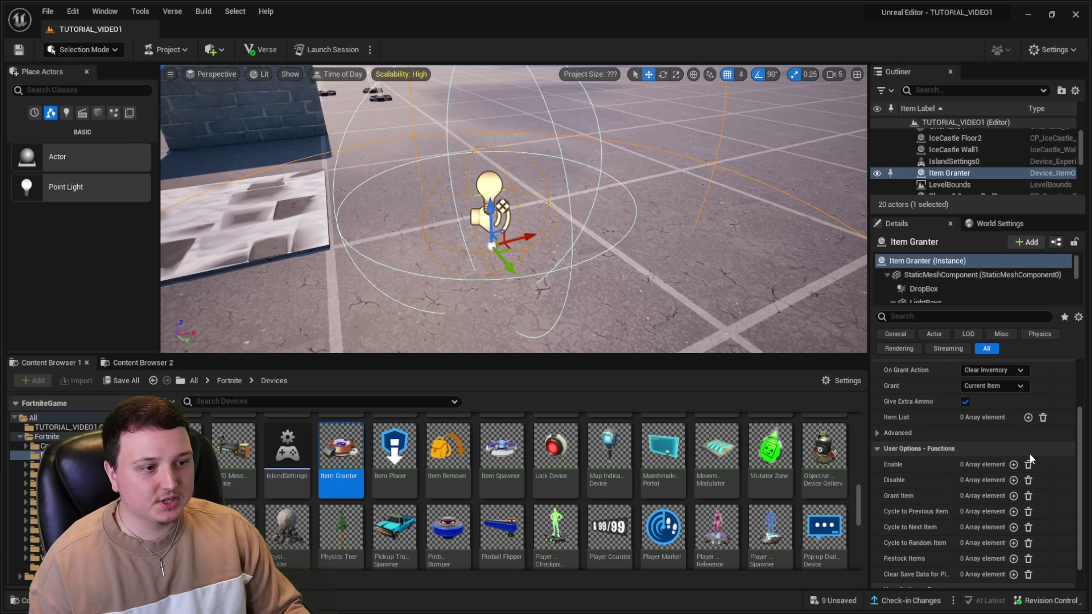
scroll(1030, 454, "up", 3)
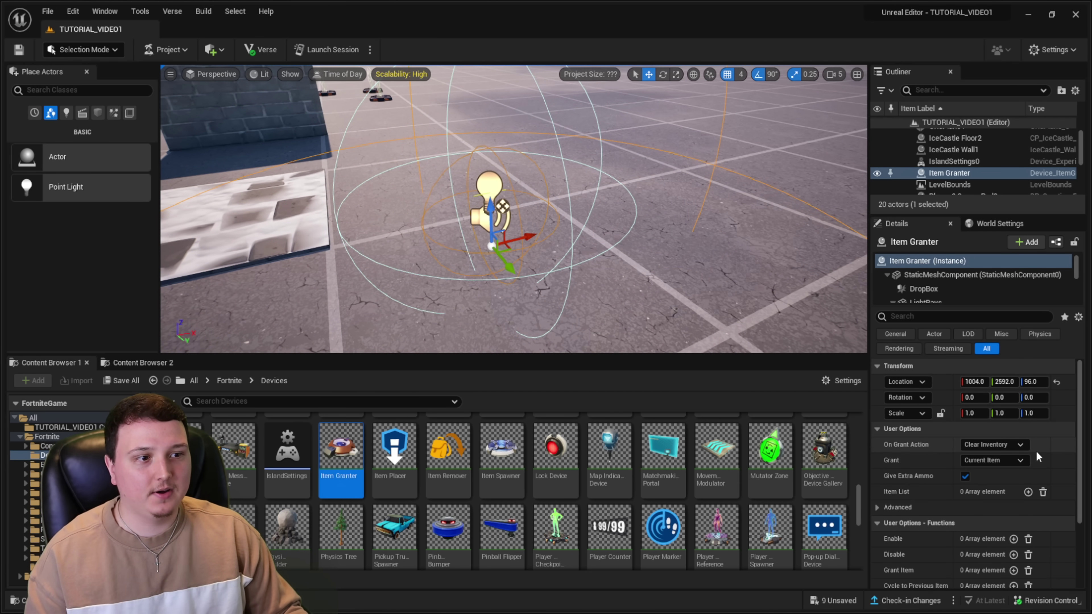
scroll(1036, 451, "down", 3)
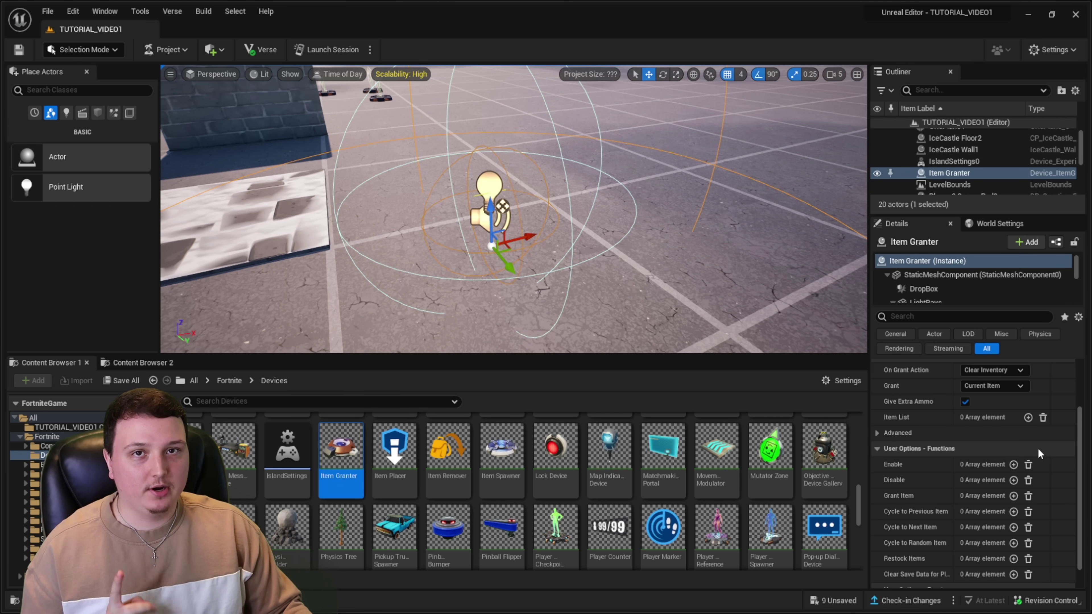
scroll(1050, 440, "down", 1)
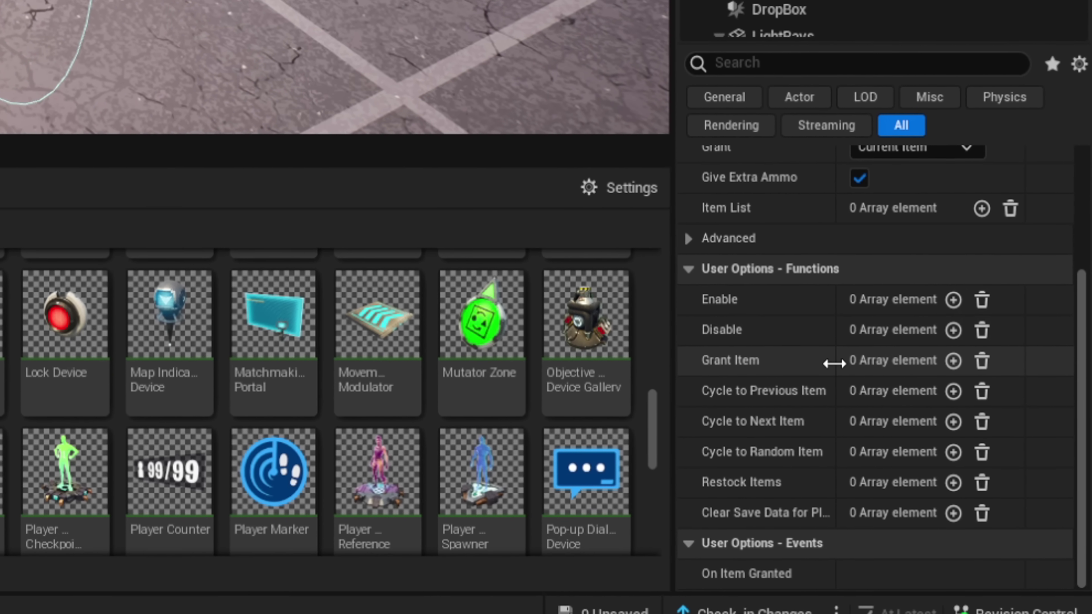
Move the spawn pad beside the Item Granter farther away from it along the X axis.
left_click(394, 213)
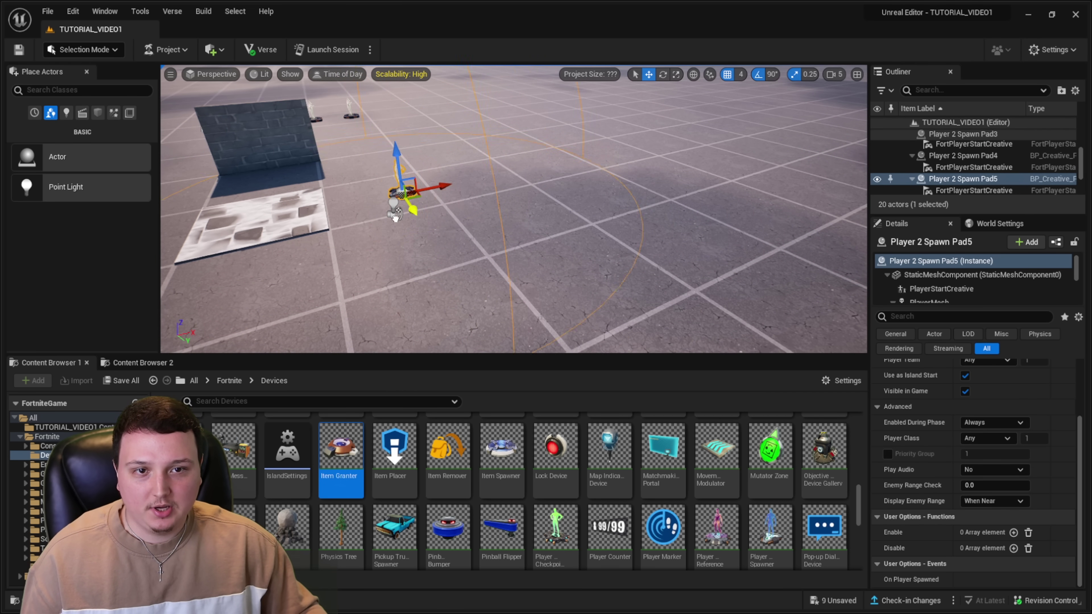
left_click_drag(412, 210, 581, 216)
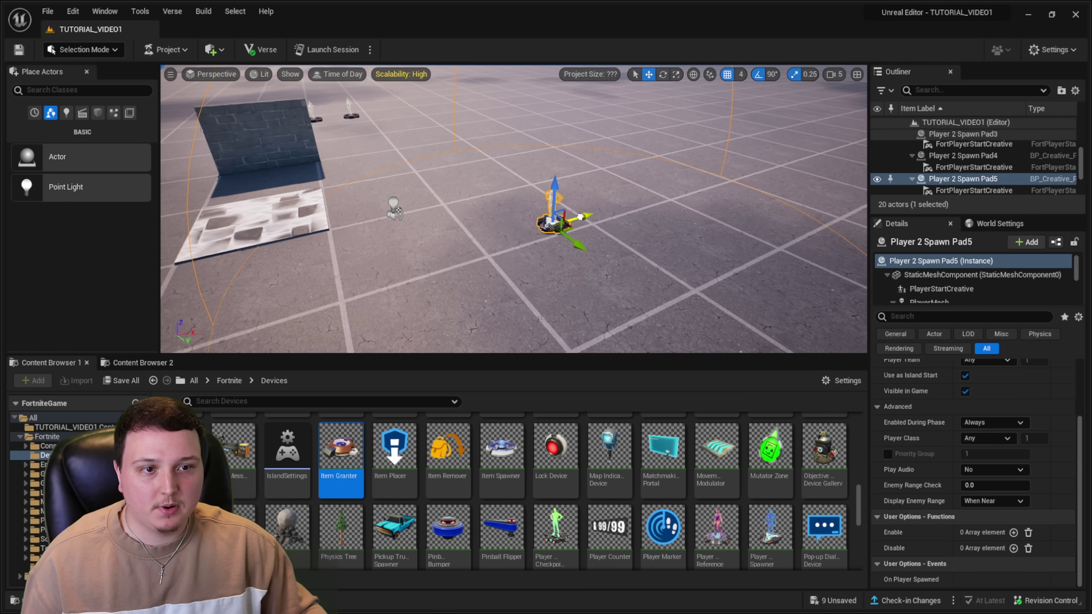
Bind the Item Granter's Grant Item function to the On Player Spawned event of the spawn pad beside it.
left_click(393, 210)
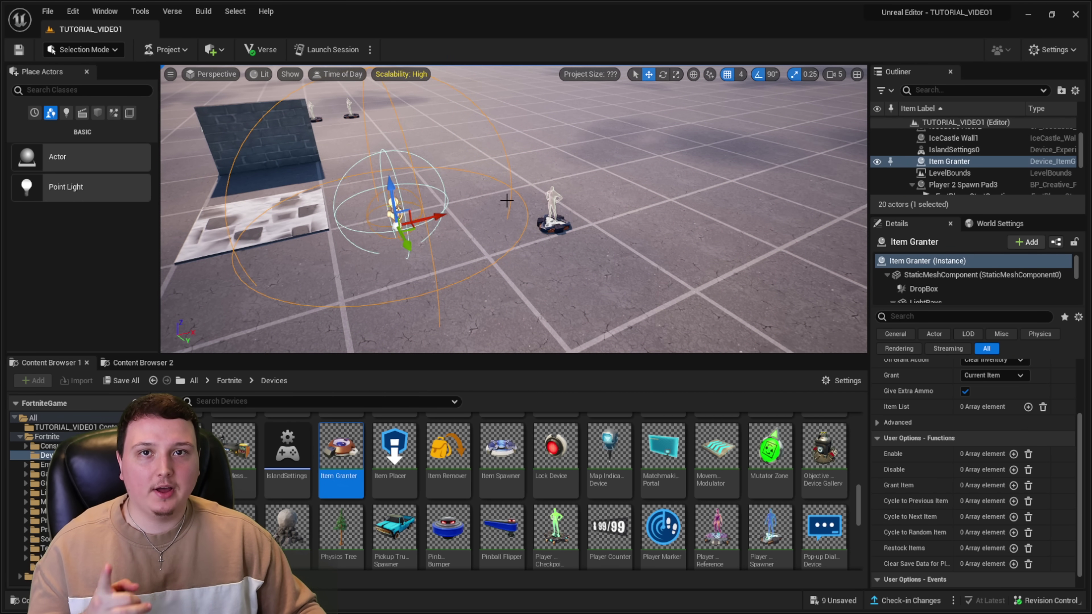
left_click(1013, 486)
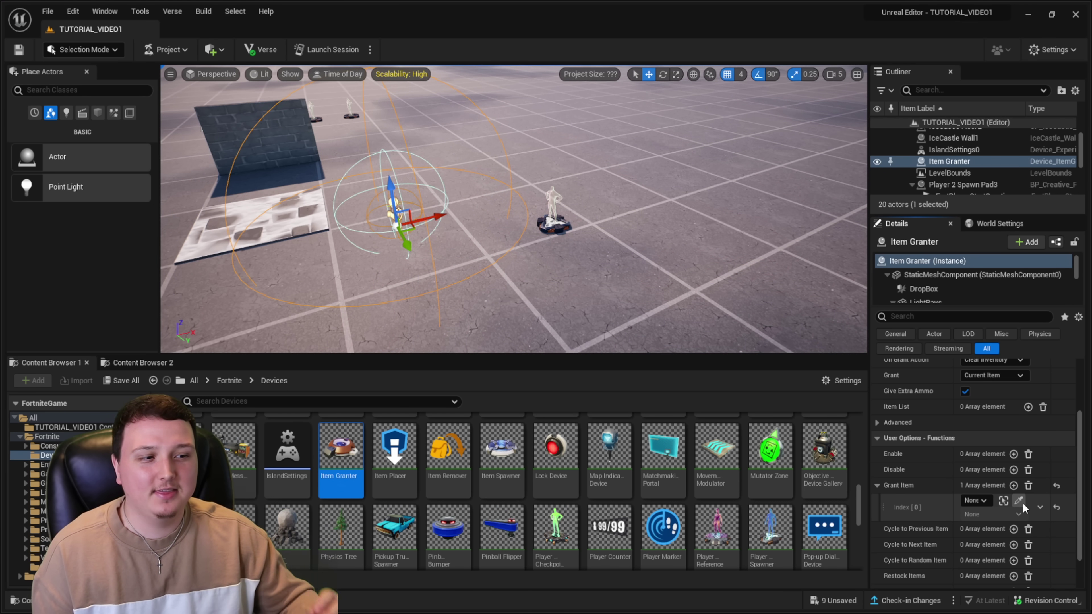
left_click(1018, 501)
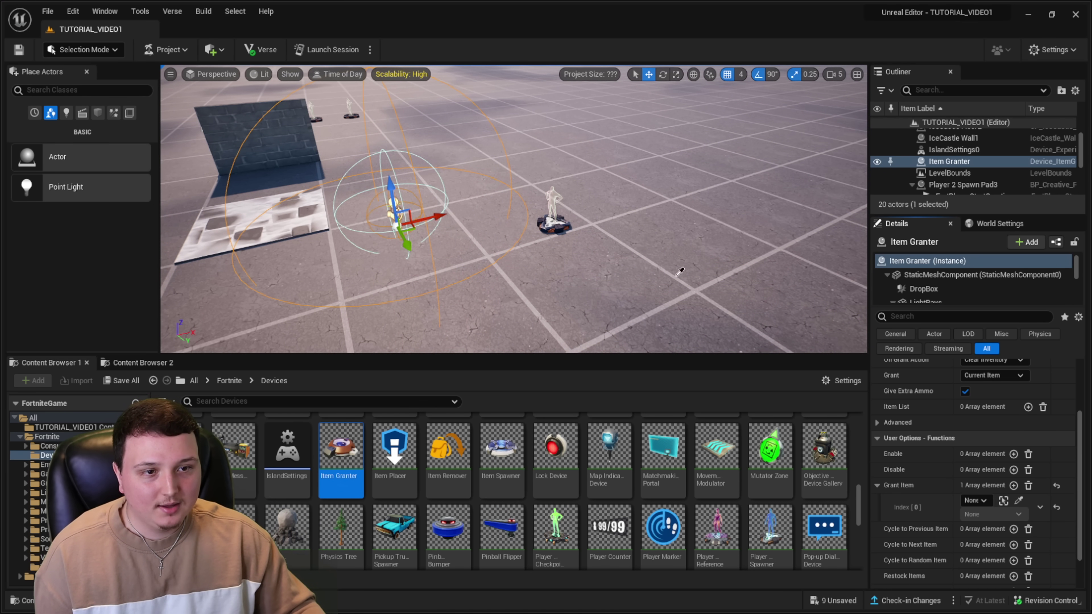
left_click(561, 217)
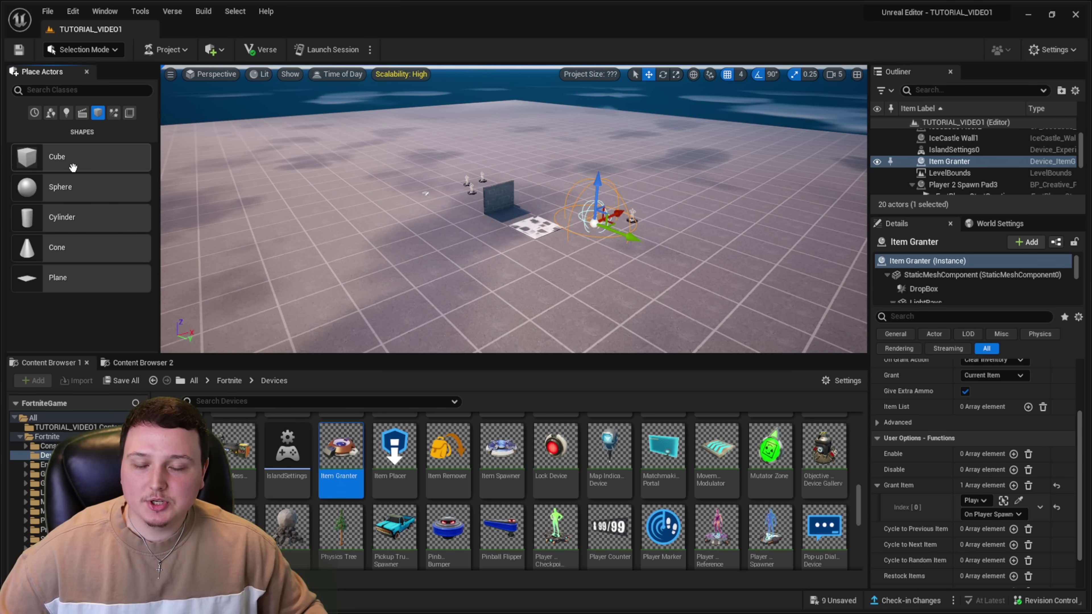
Try placing a Cube from the basic shapes on the open grid floor.
left_click_drag(74, 167, 275, 208)
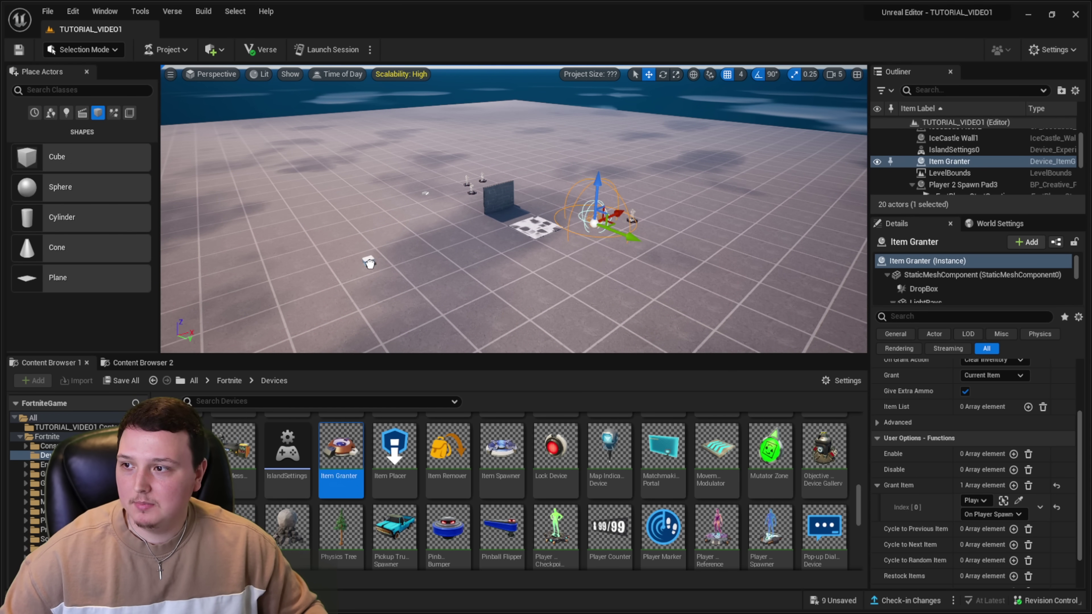
left_click_drag(401, 276, 402, 276)
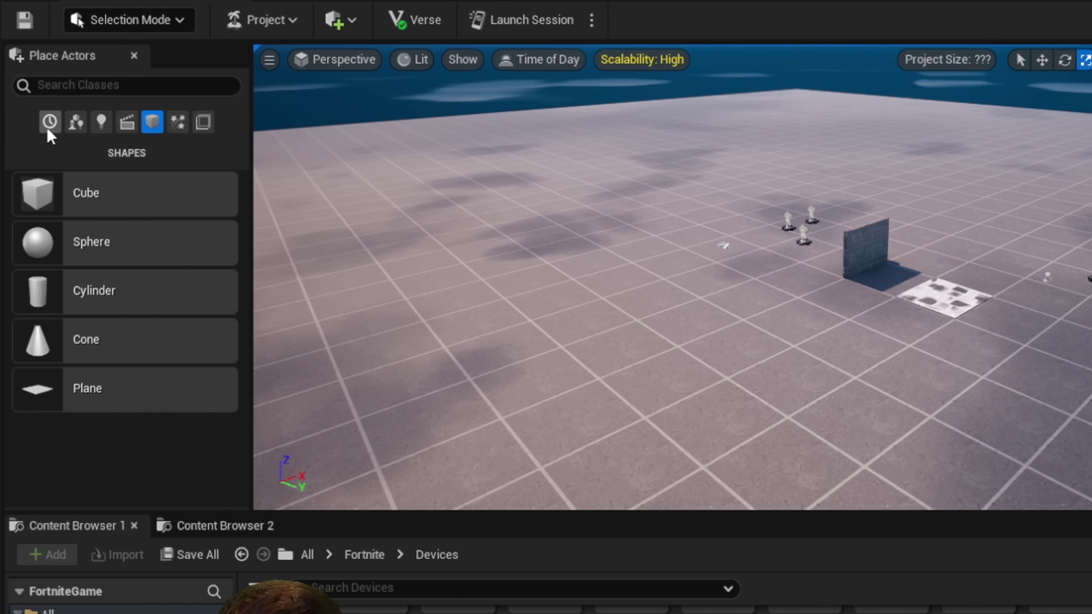
Look through the placeable actor categories, including recently placed, basic, lights and cinematic.
left_click(49, 122)
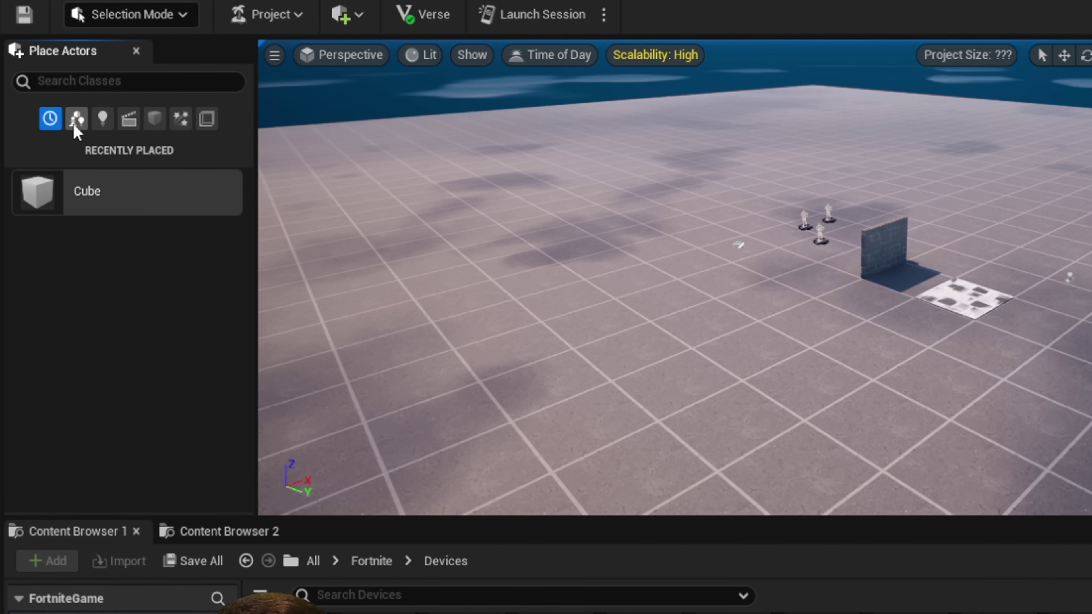
left_click(75, 123)
left_click(101, 124)
left_click(126, 122)
left_click(105, 119)
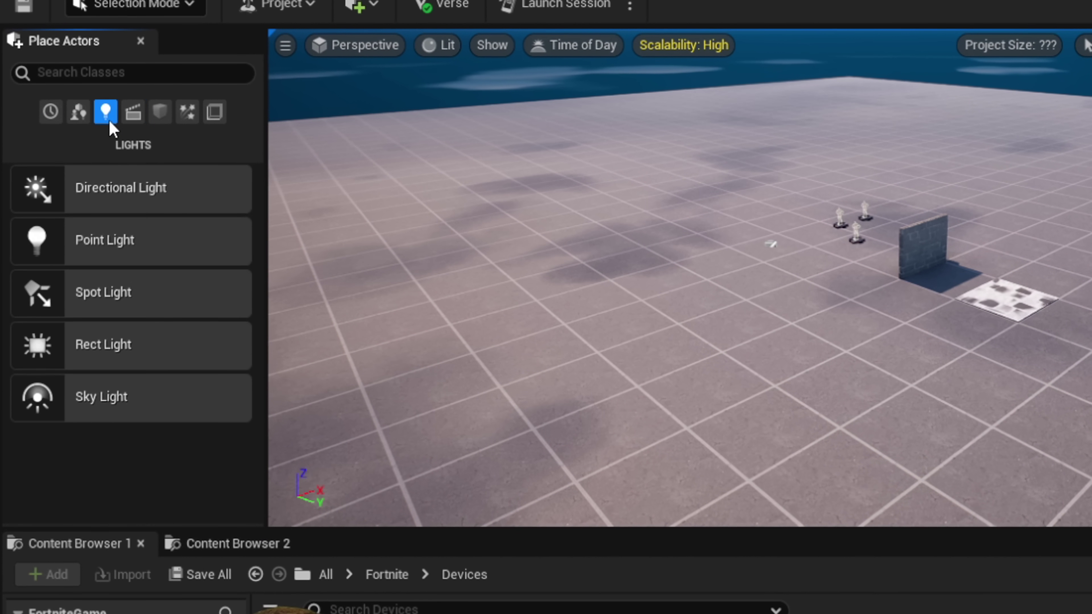
left_click(86, 116)
left_click(137, 110)
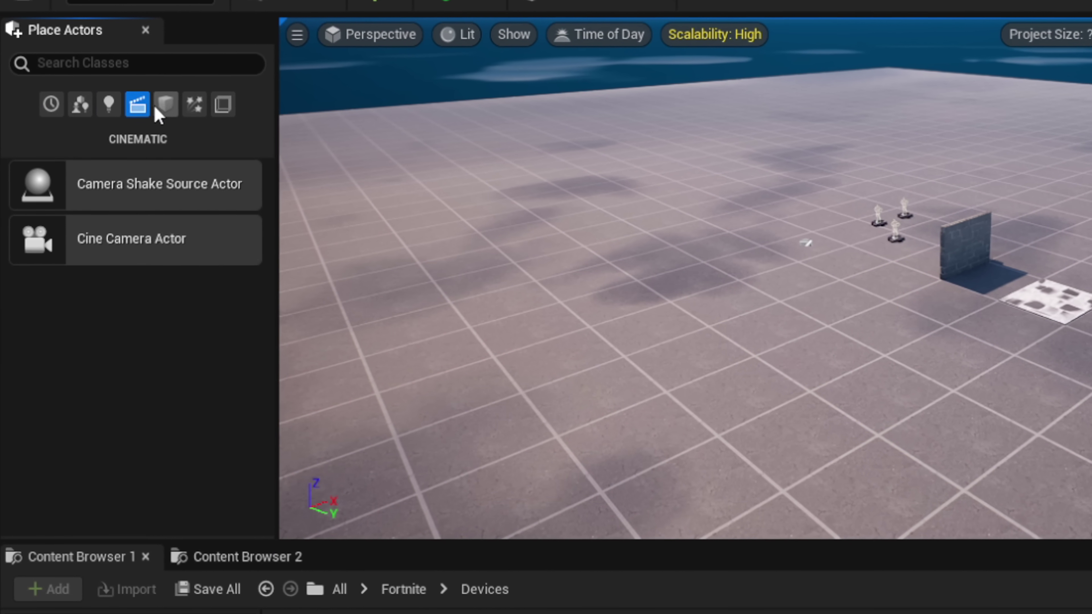
Place a Cube from the basic shapes on the grid floor and scale it up uniformly on all axes.
left_click(164, 110)
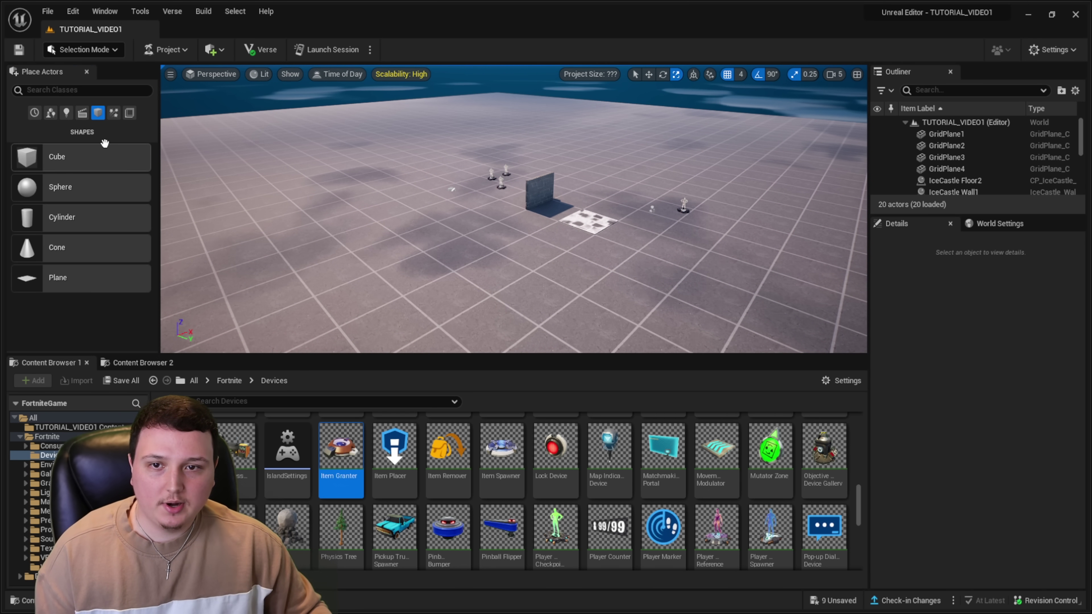
left_click_drag(371, 250, 372, 250)
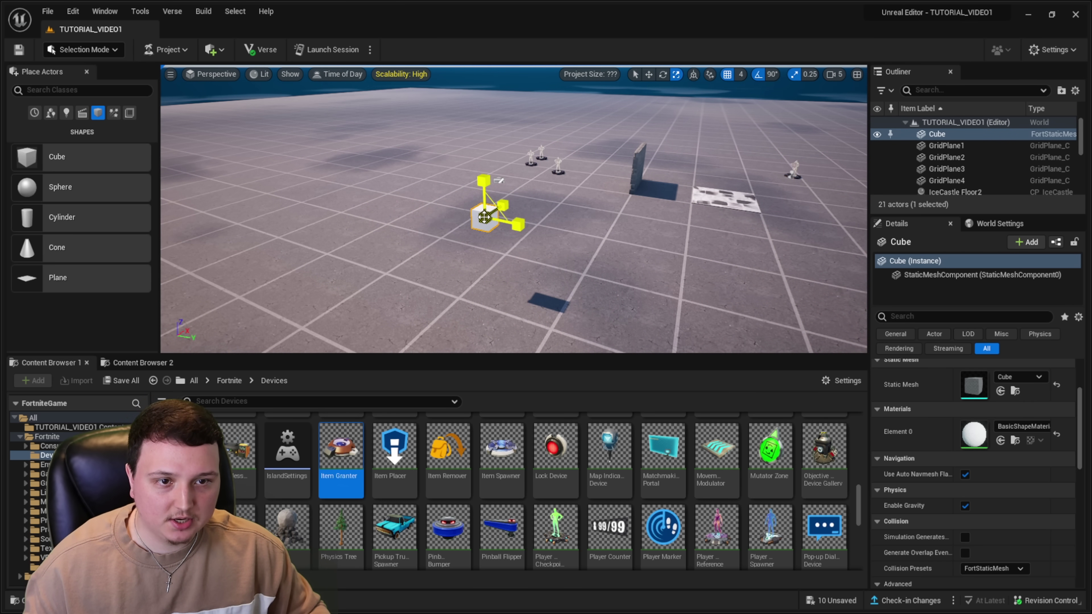
left_click_drag(499, 181, 509, 163)
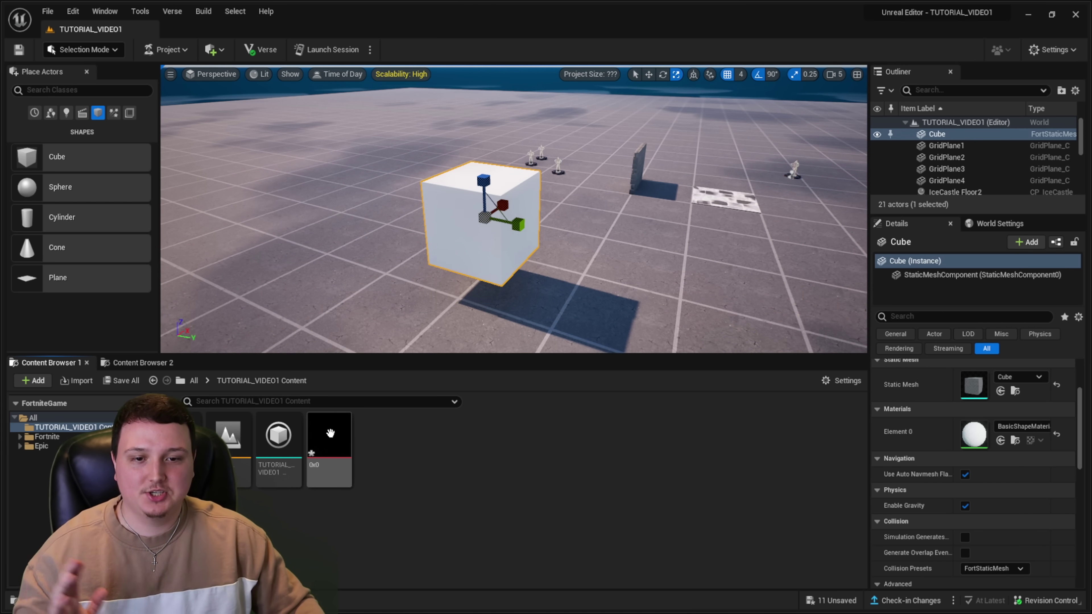
Apply the 0x0 texture from the TUTORIAL_VIDEO1 content to the enlarged cube.
left_click(328, 434)
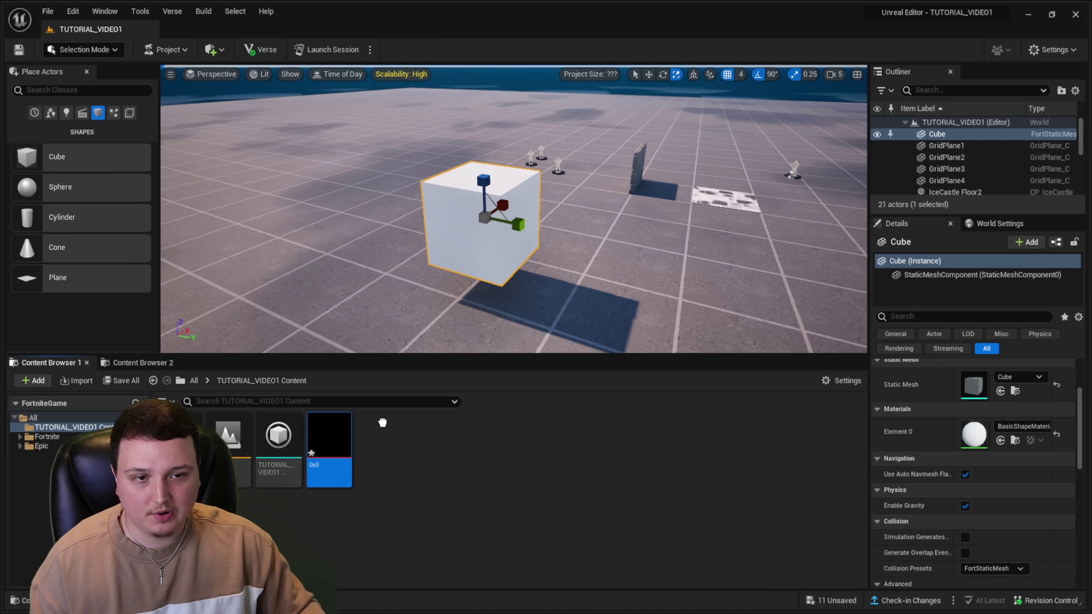
left_click_drag(469, 248, 468, 248)
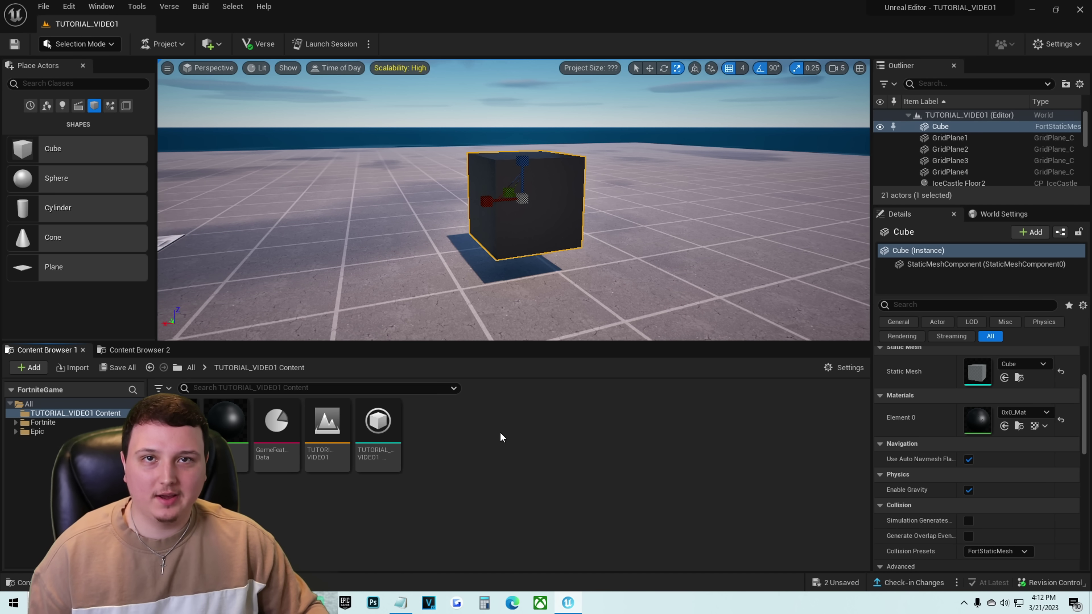
Open the 0x0_Mat material for editing and connect a new Constant node to its Base Color input.
mouse_move(238, 461)
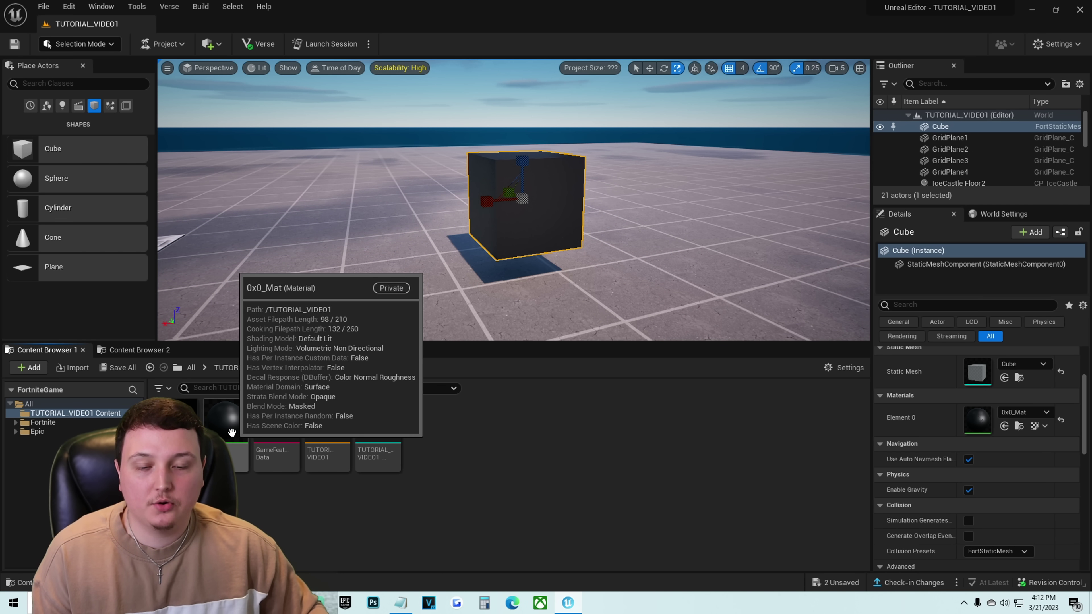
double_click(237, 462)
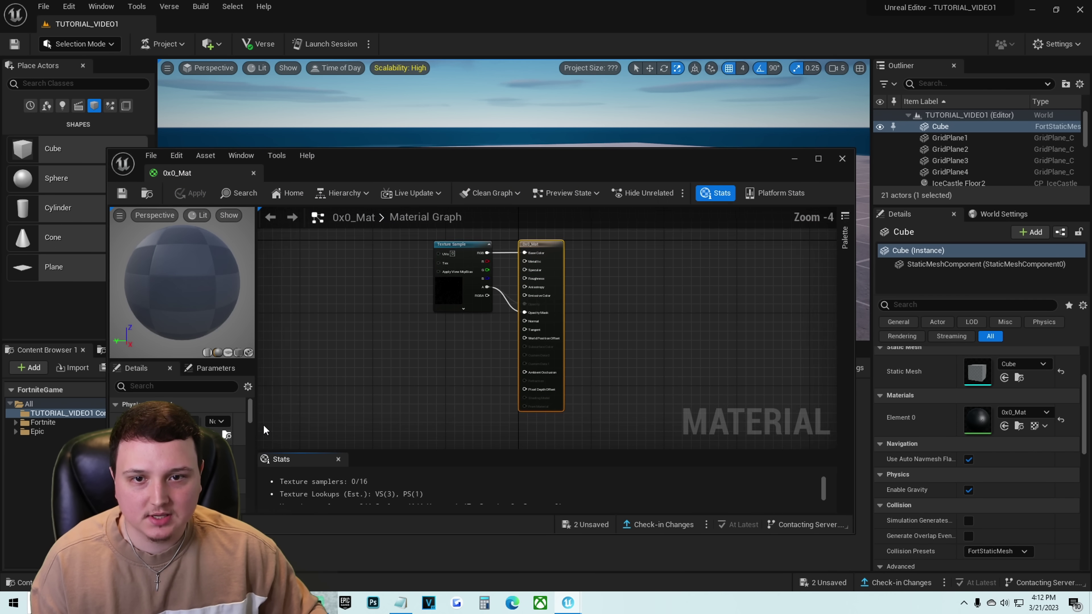
left_click_drag(391, 161, 434, 126)
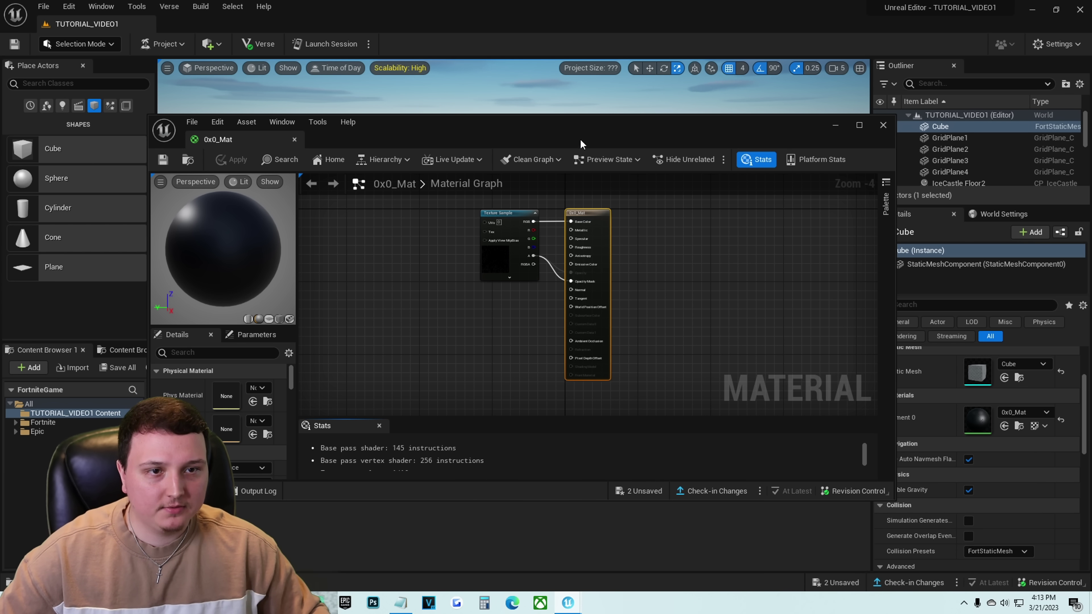
left_click_drag(568, 127, 603, 102)
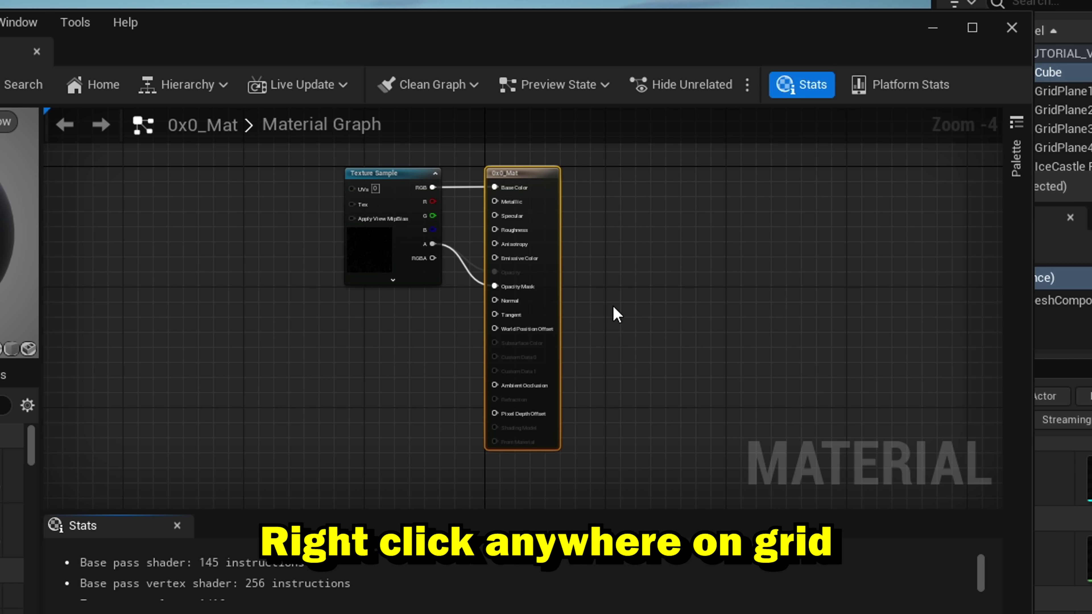
right_click(639, 263)
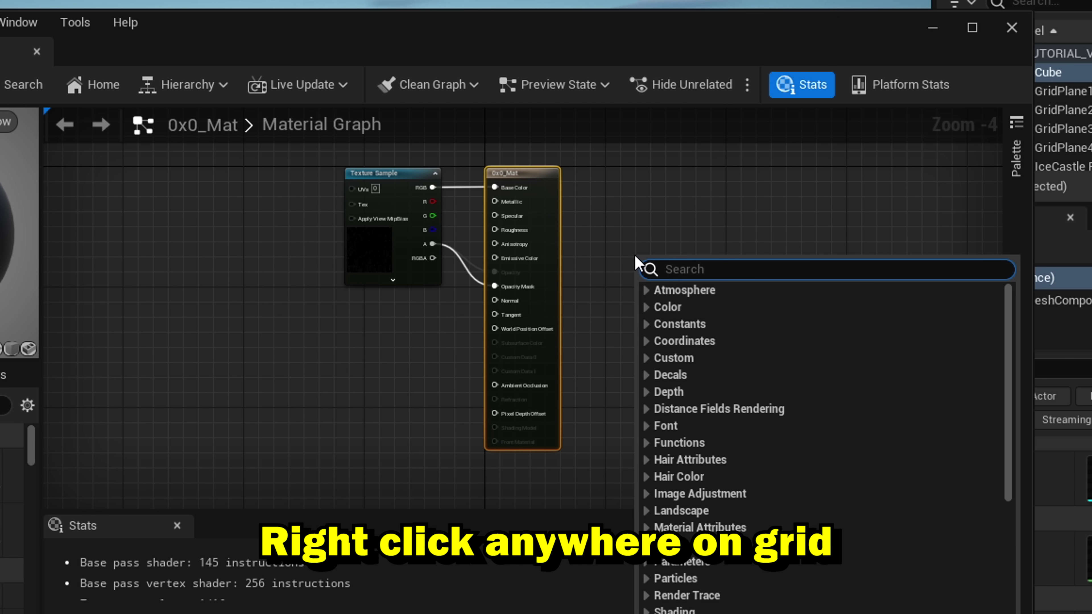
left_click(654, 325)
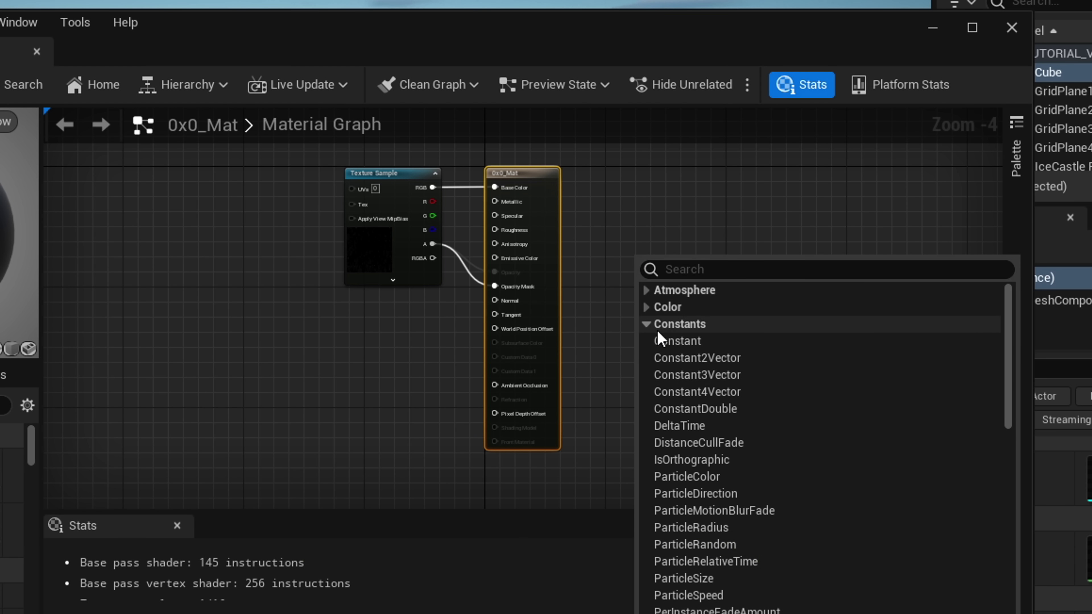
left_click(673, 341)
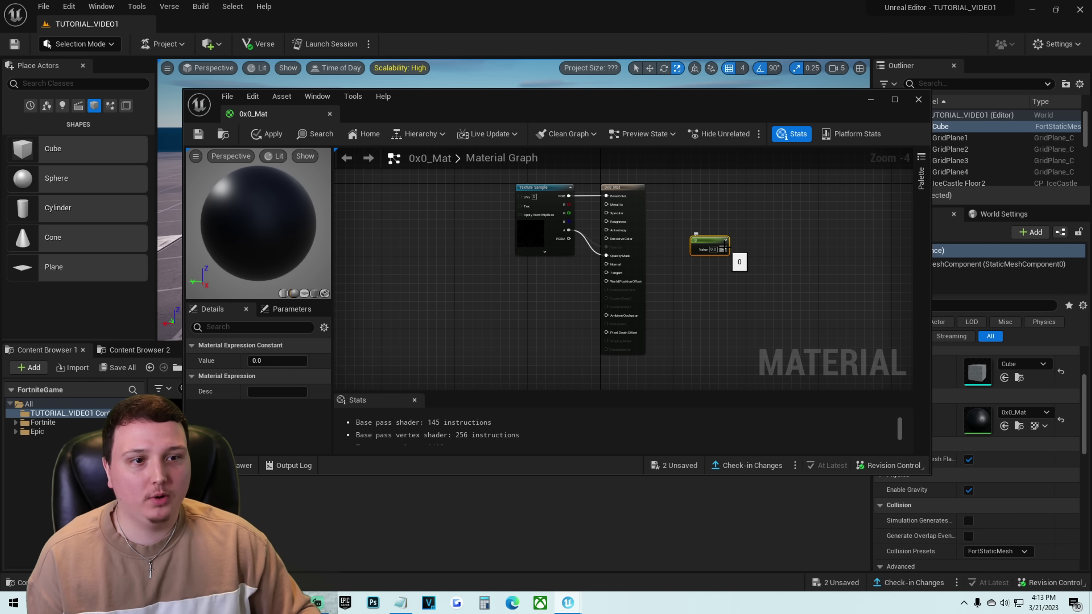
left_click_drag(724, 249, 607, 196)
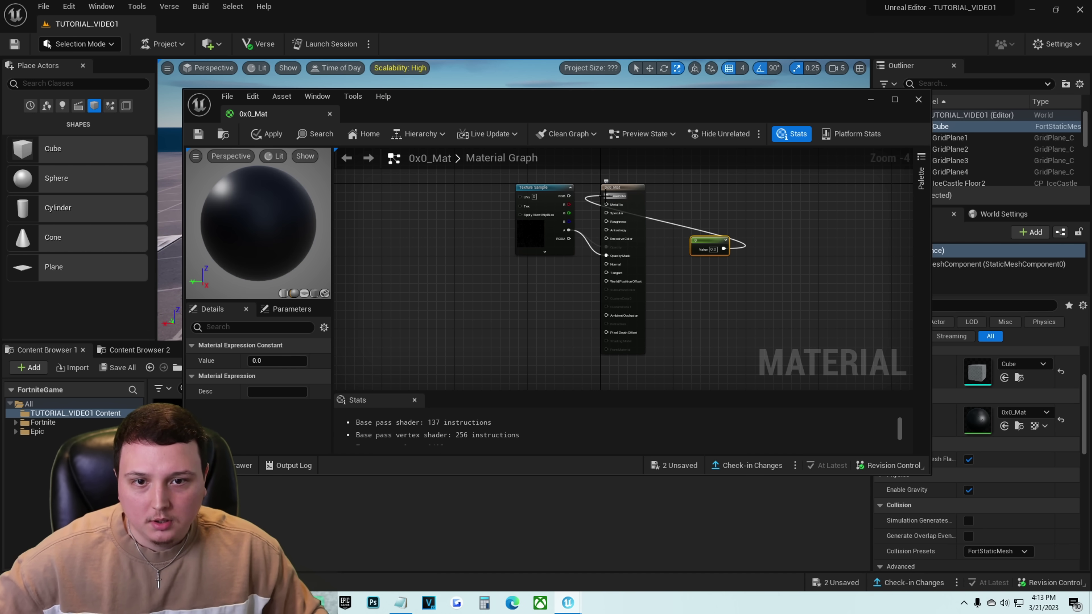
Add a second Constant node to the material graph and connect it to the Metallic input.
right_click(710, 284)
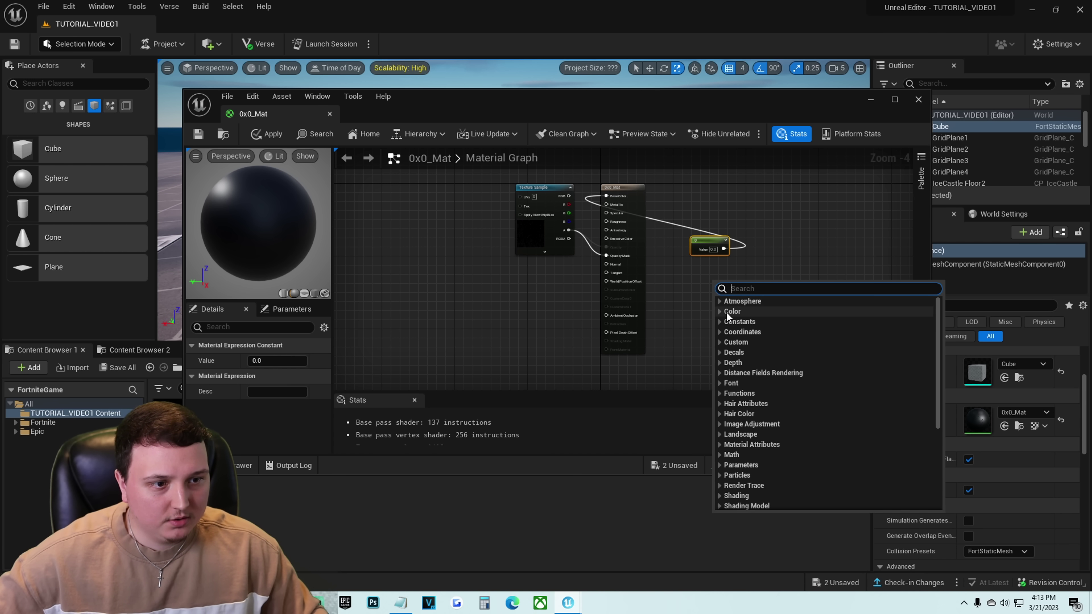
left_click(731, 322)
left_click(736, 335)
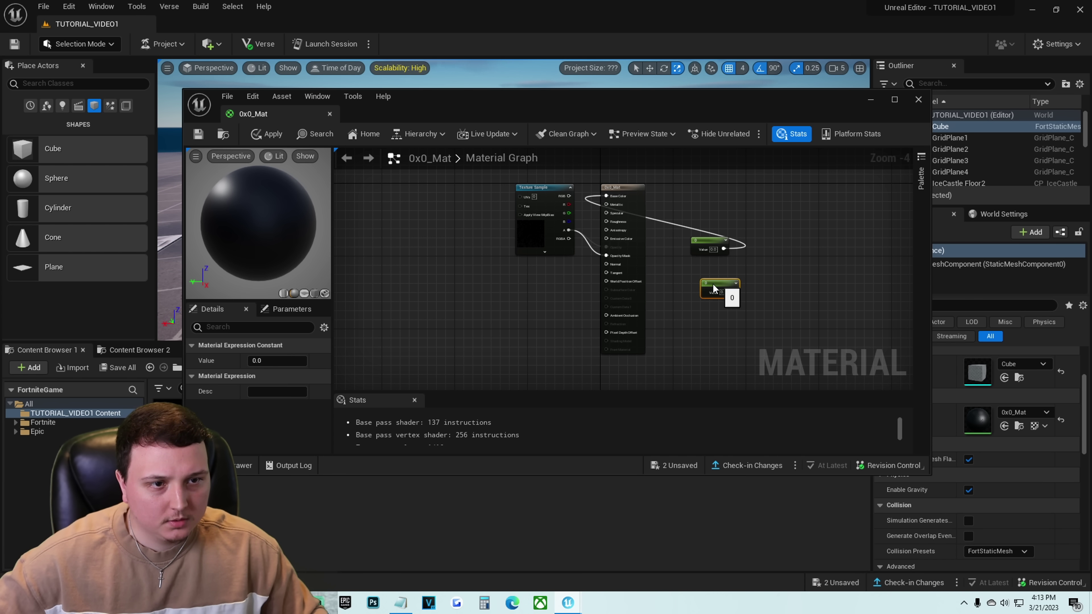
left_click_drag(729, 297, 607, 205)
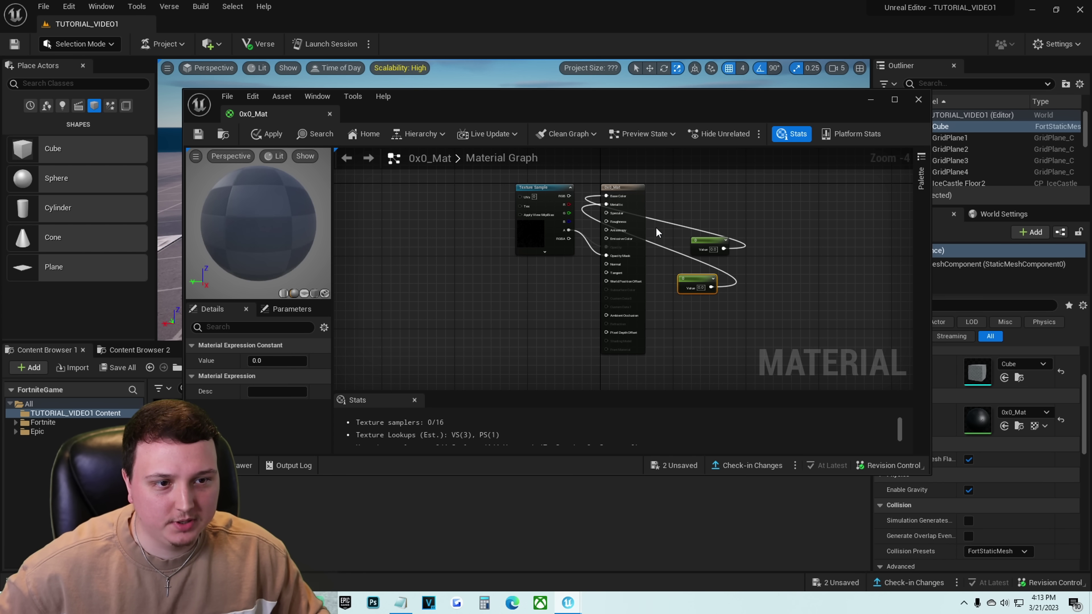
Try 5 as the Metallic constant's value, and settle on -5.
scroll(654, 227, "up", 3)
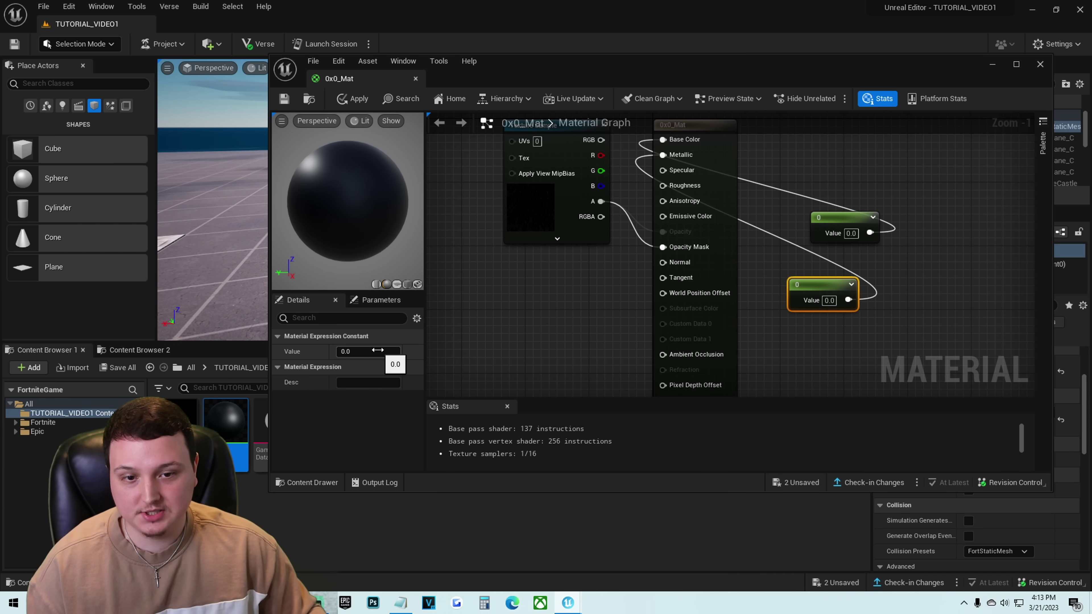
left_click(378, 351)
type("5")
key("Return")
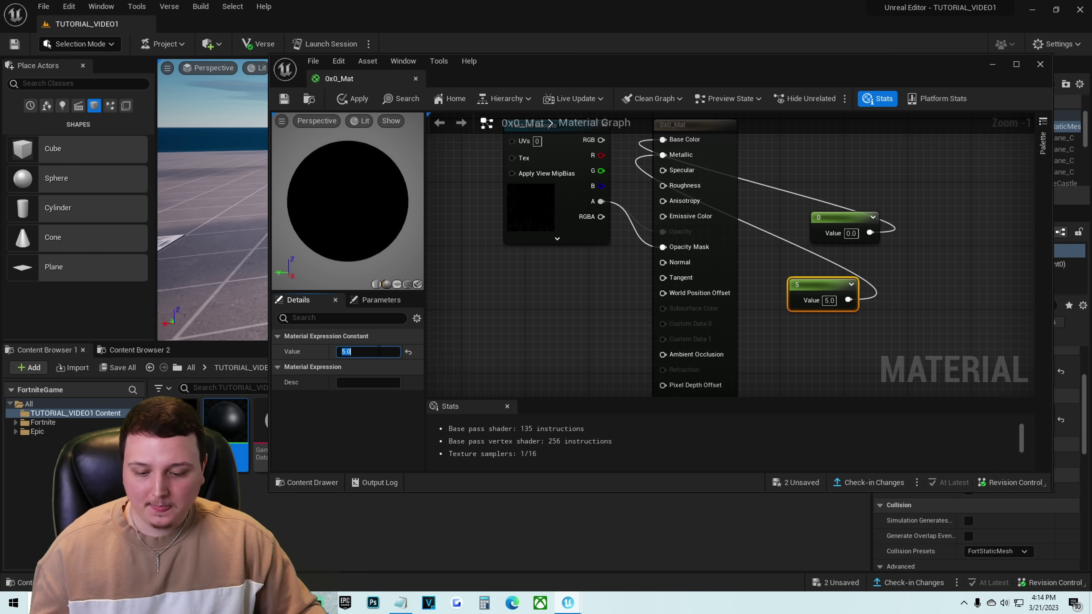
type("-5")
key("Return")
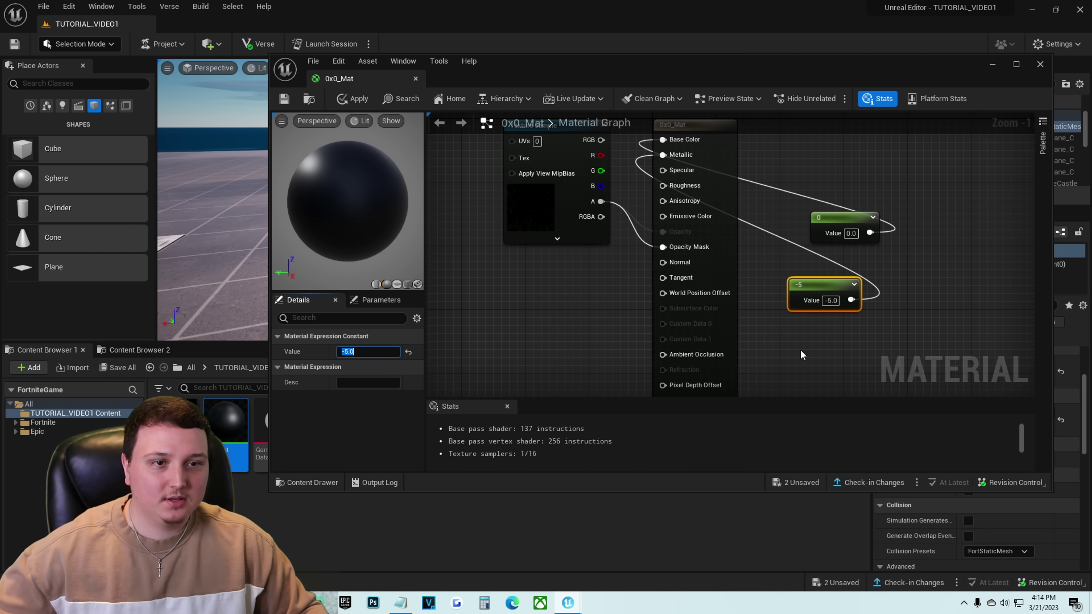
Add a third Constant node to the material graph and connect it to the Roughness input.
right_click(794, 330)
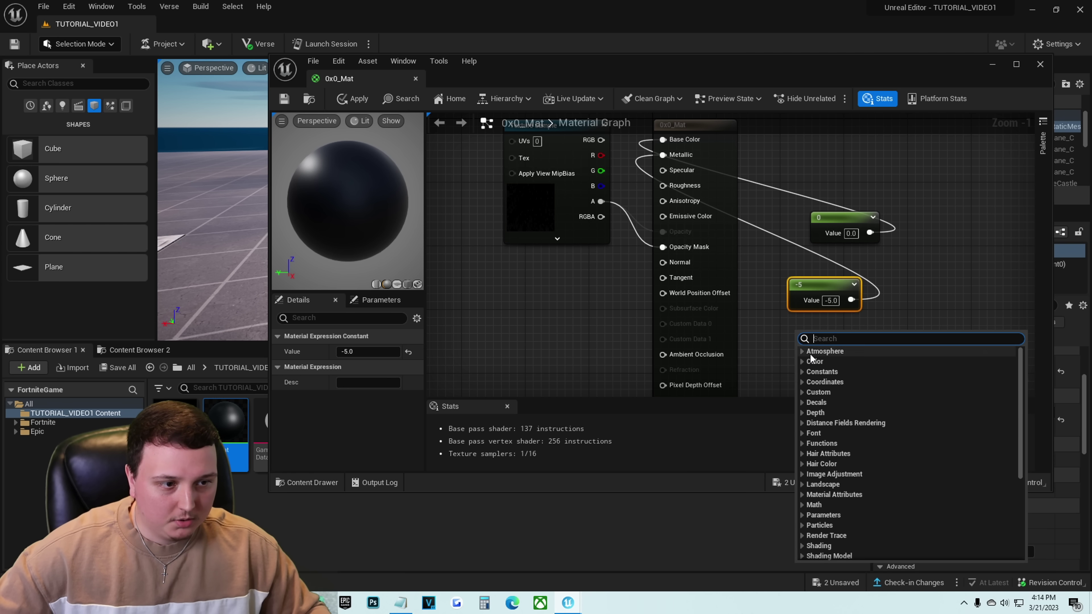
left_click(801, 371)
left_click(823, 383)
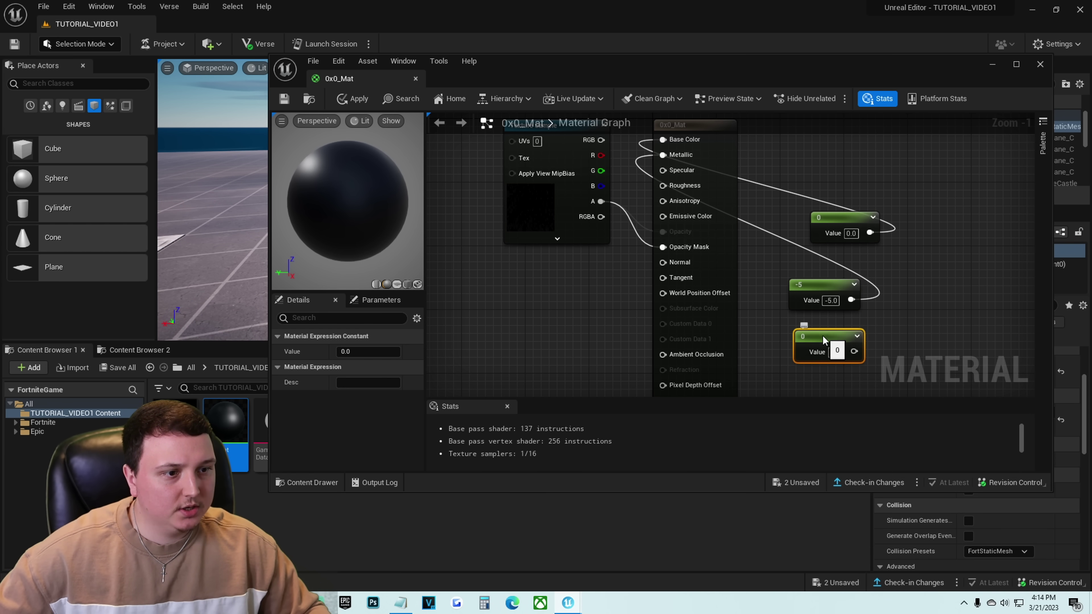
left_click_drag(822, 340, 663, 186)
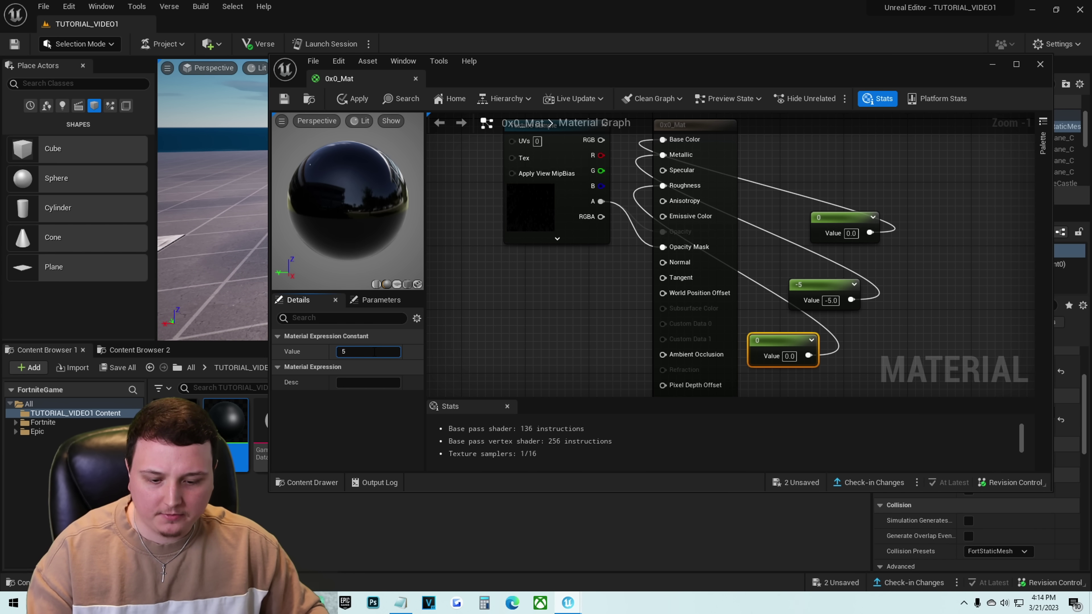
Try 5 as the Roughness constant's value, and settle on -5.
key("Return")
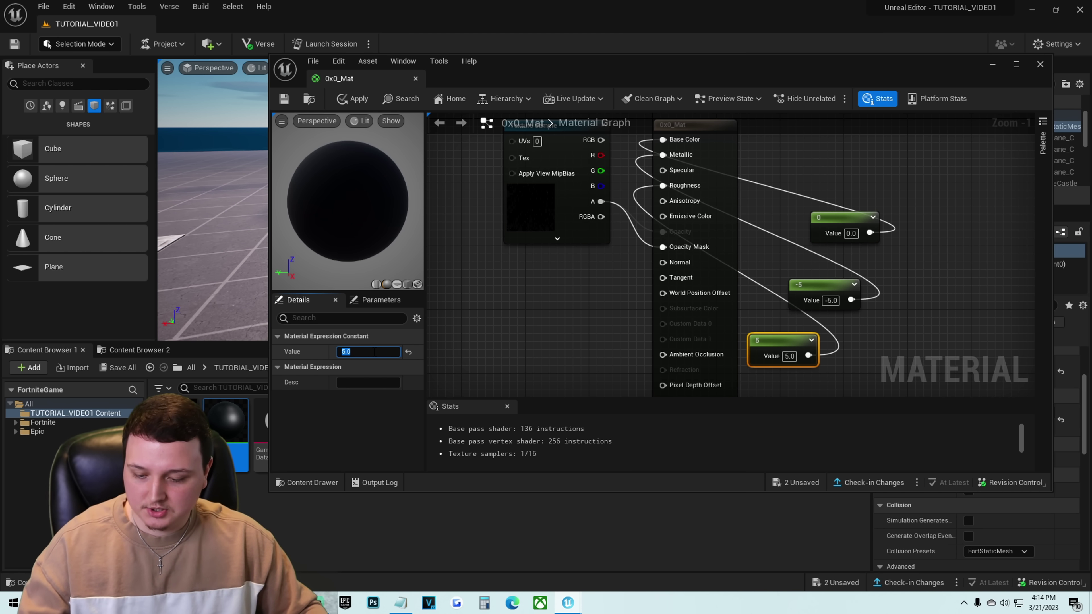
type("-5")
key("Return")
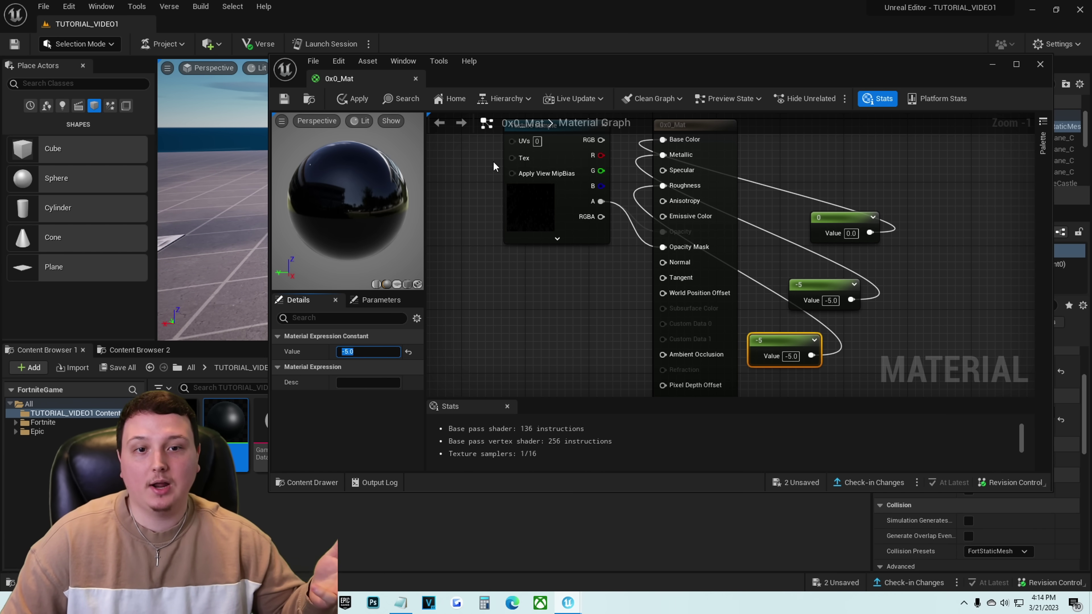
Apply the changes to the 0x0_Mat material and close its editor.
left_click(352, 103)
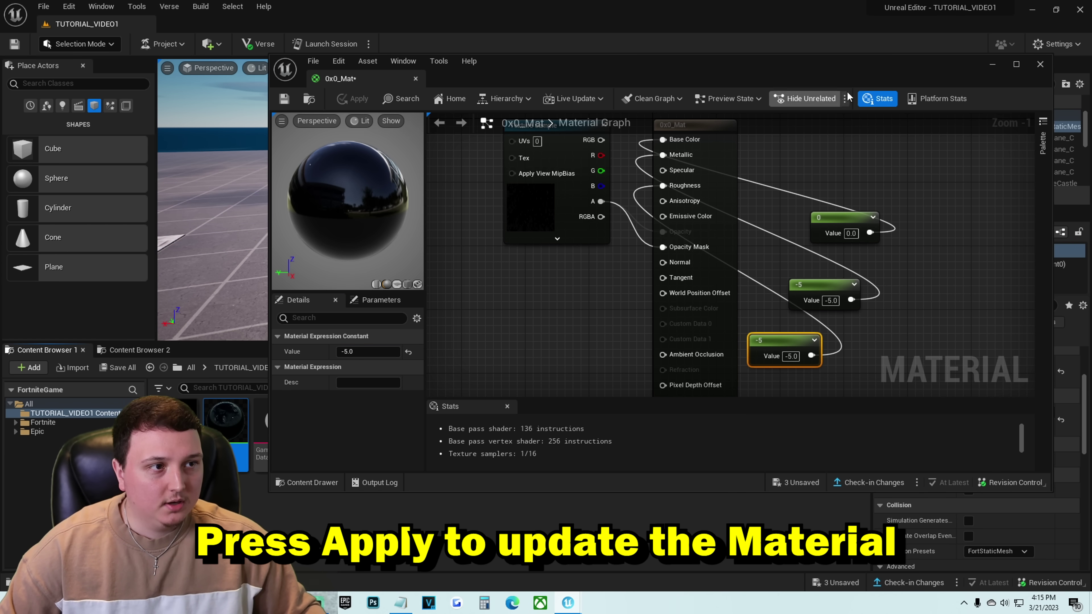
left_click(1041, 65)
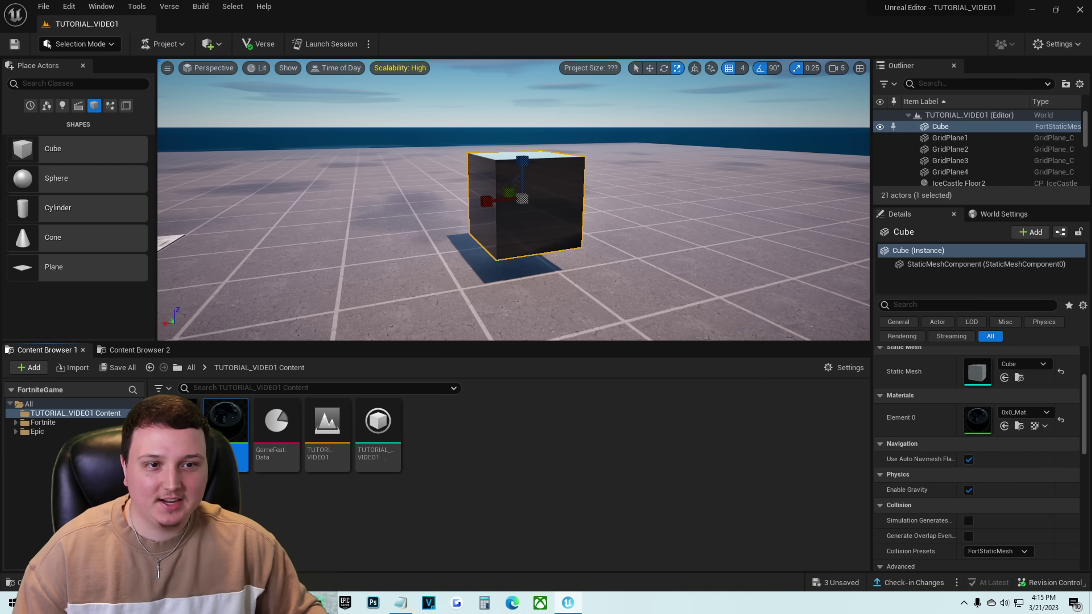
Inspect the cube's dark reflective material from several angles, and close the 0x0_Mat material editor.
mouse_move(513, 200)
right_mouse_down()
mouse_move(628, 203)
mouse_move(663, 184)
mouse_move(705, 185)
mouse_move(514, 199)
right_mouse_up()
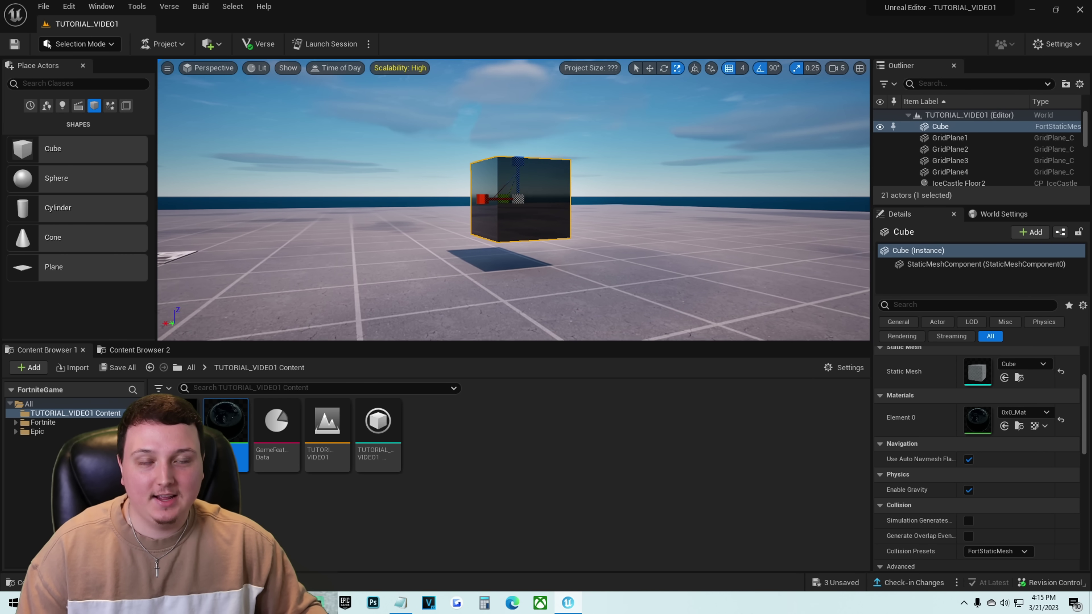
right_click_drag(596, 158, 597, 161)
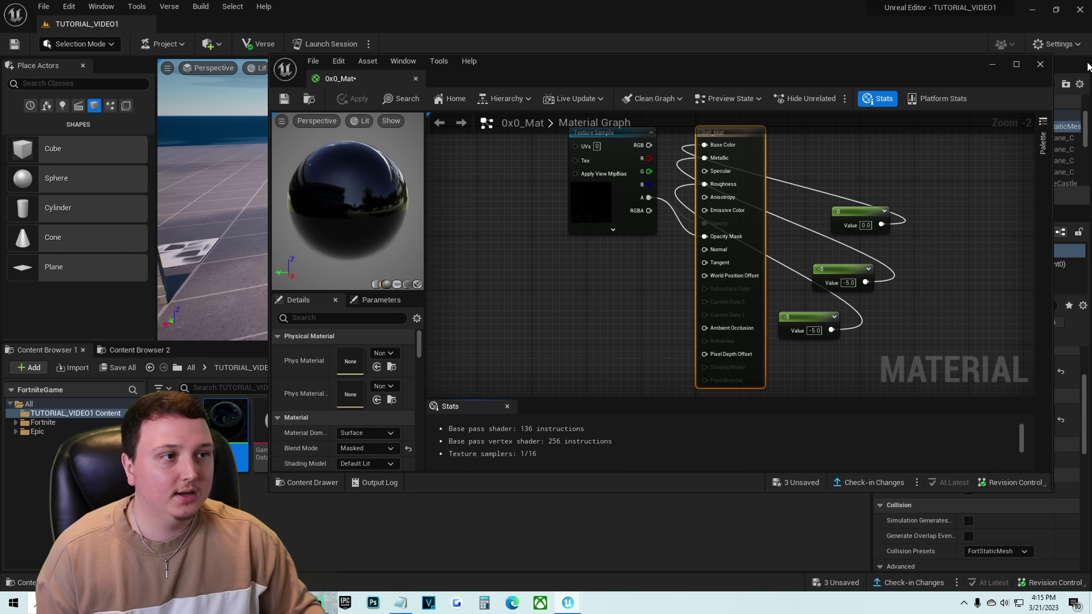
left_click(1041, 65)
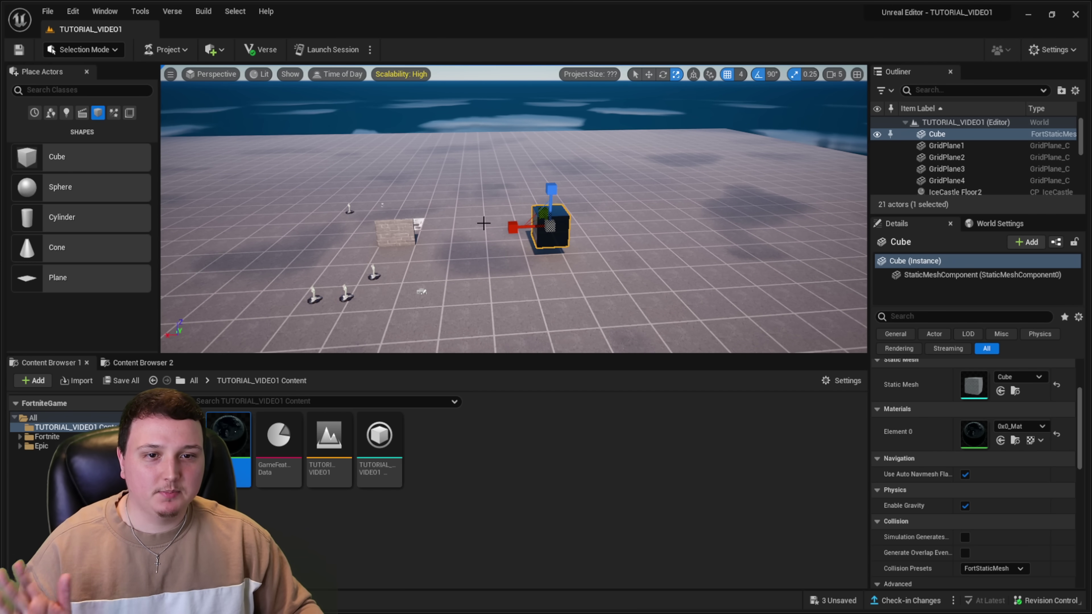
In Landscape Mode, lower the new landscape preview to a Z location of about 40 and create the landscape.
key("d")
right_click_drag(570, 214, 439, 204)
key("s")
right_click_drag(524, 204, 608, 220)
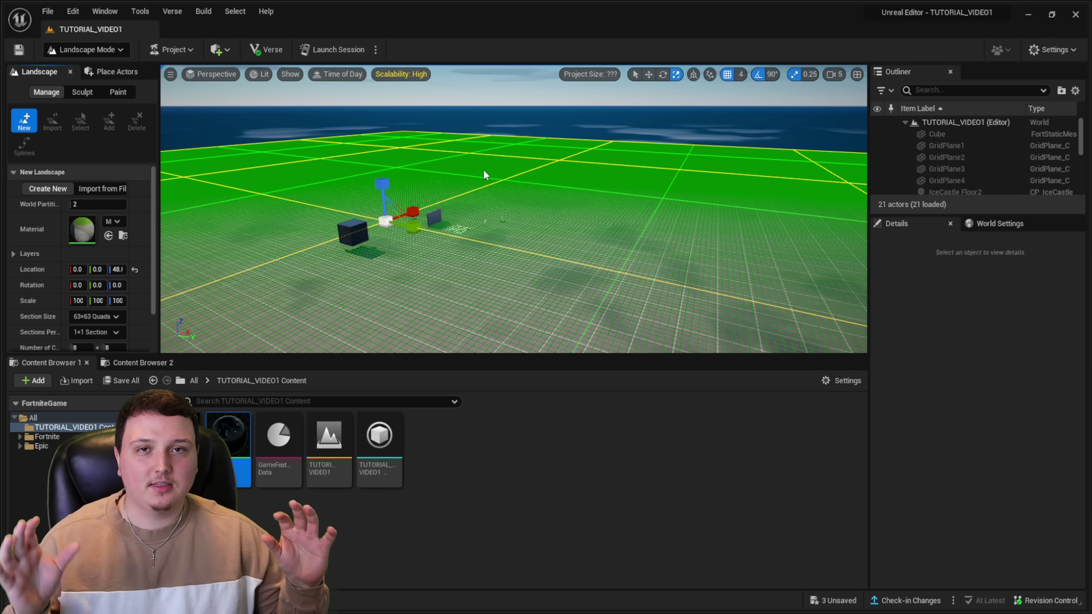
right_click_drag(484, 171, 512, 173)
key("w")
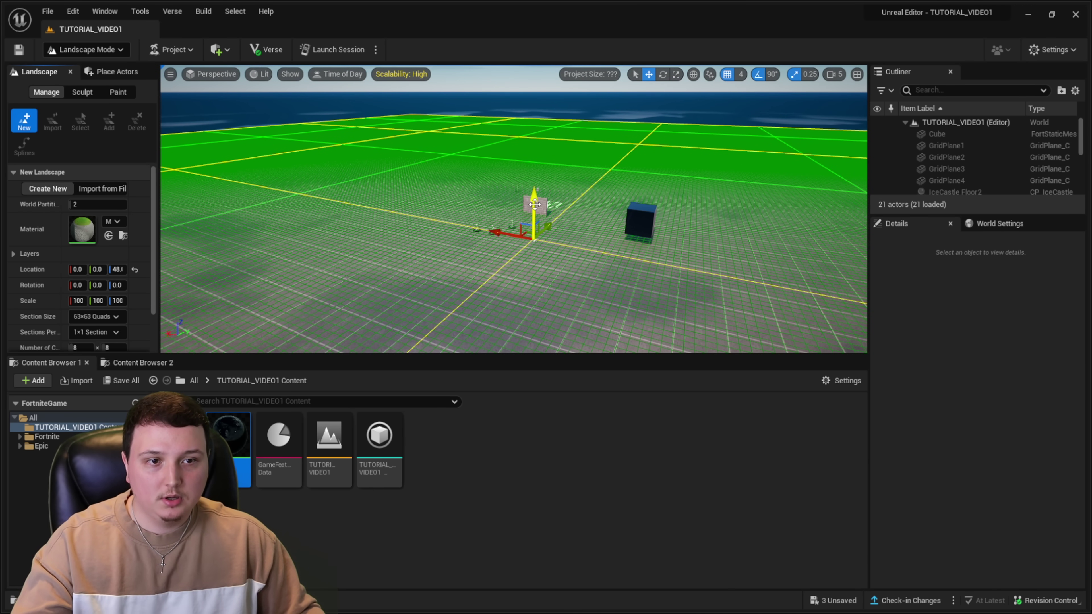
mouse_move(535, 204)
left_mouse_down()
mouse_move(539, 219)
mouse_move(535, 204)
left_mouse_up()
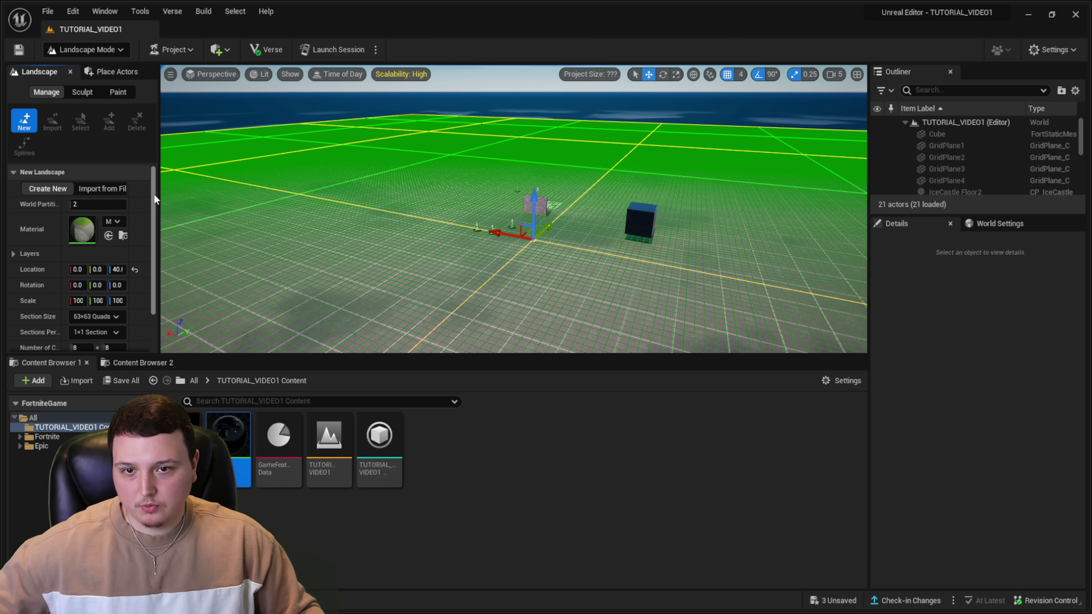
left_click_drag(153, 193, 152, 232)
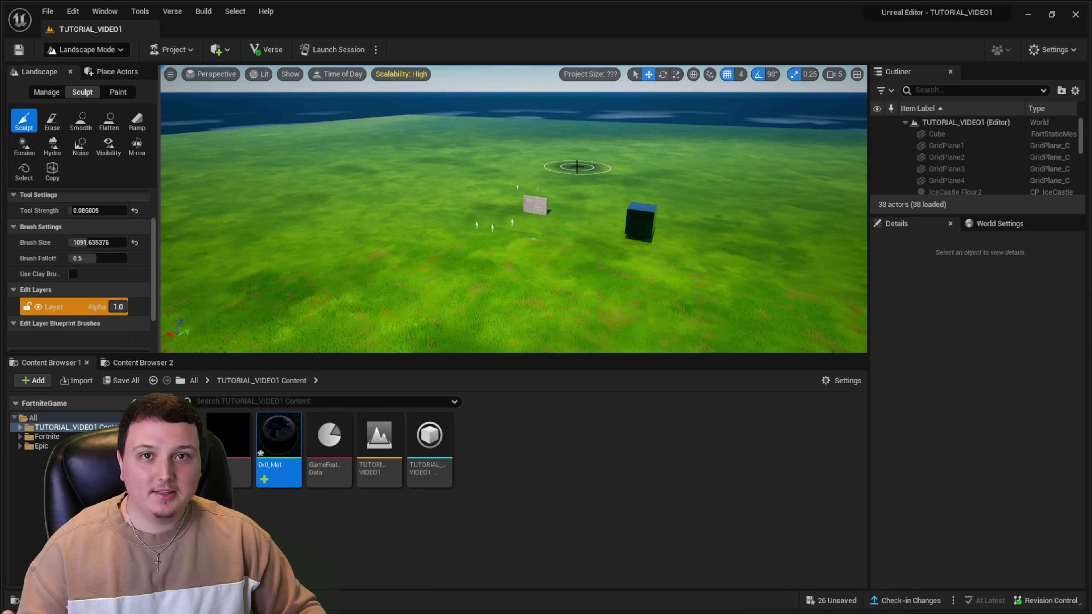
Sculpt a first rocky hill on the open grass away from the cube, with a brush size of about 1092.
mouse_move(511, 175)
right_mouse_down()
mouse_move(563, 144)
mouse_move(783, 149)
mouse_move(576, 167)
mouse_move(603, 167)
right_mouse_up()
key("w")
key("a")
key("a")
key("a")
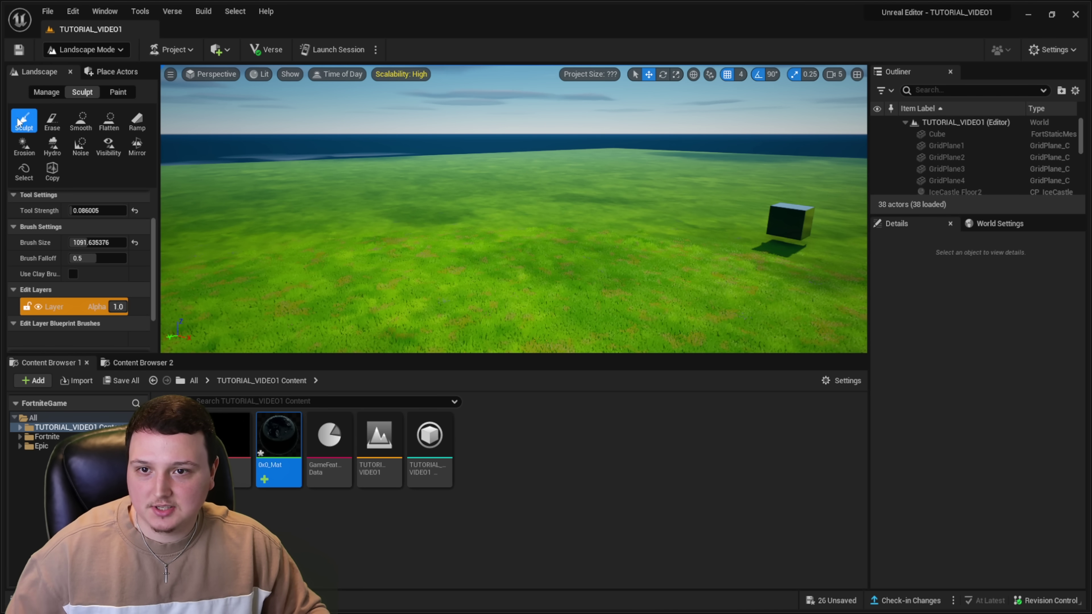
mouse_move(412, 235)
left_mouse_down()
mouse_move(422, 196)
mouse_move(420, 238)
mouse_move(406, 229)
mouse_move(450, 219)
mouse_move(426, 216)
left_mouse_up()
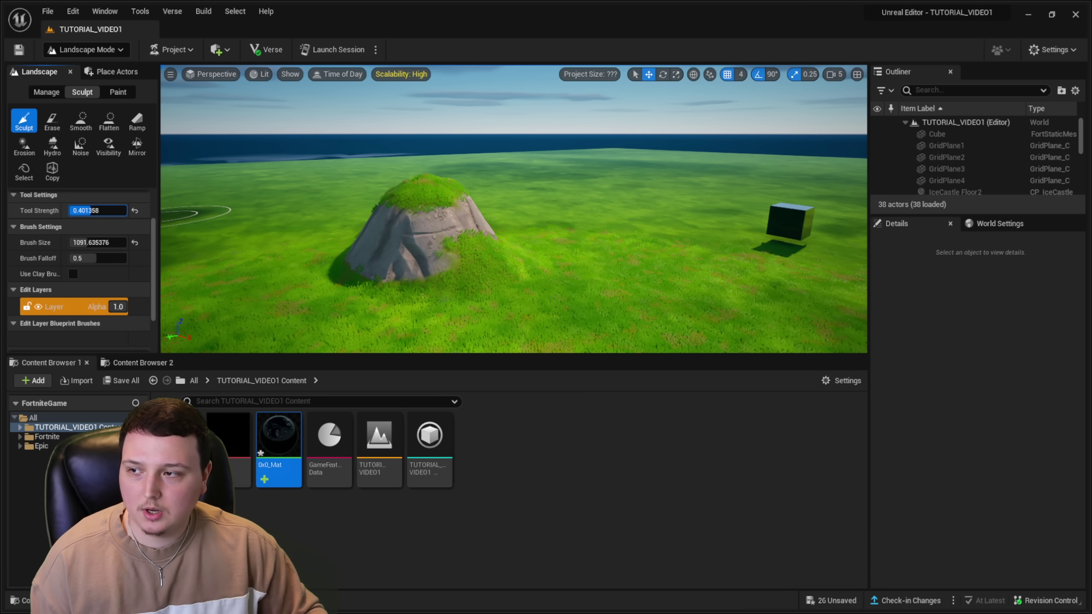
Raise the Sculpt tool strength to about 0.68 and sculpt a cluster of taller rocky peaks around the first hill.
left_click_drag(91, 210, 95, 210)
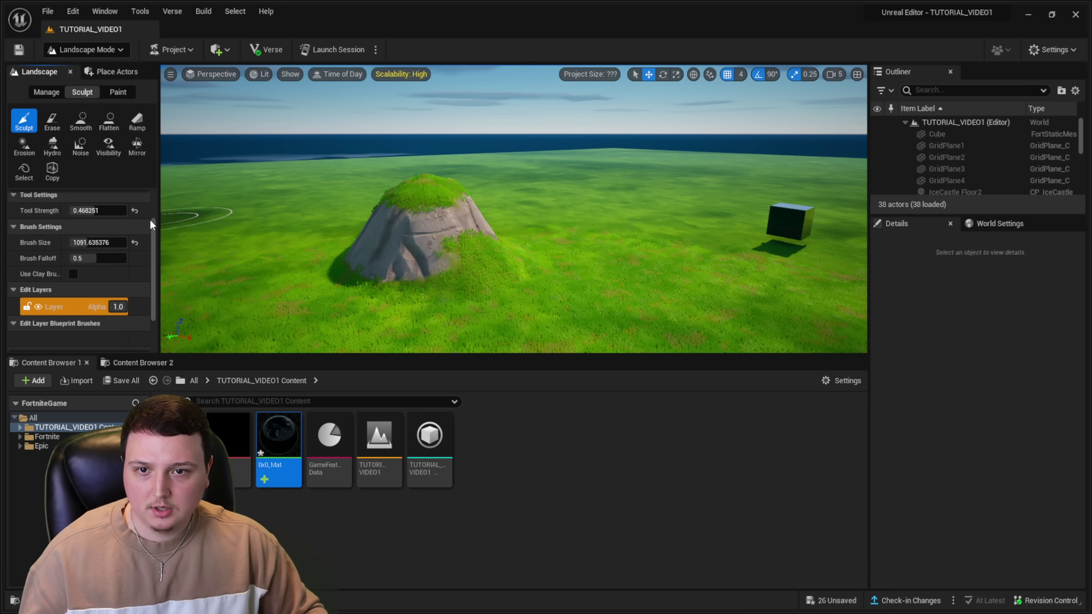
mouse_move(191, 217)
right_mouse_down()
mouse_move(212, 228)
mouse_move(189, 236)
right_mouse_up()
key("s")
left_click_drag(95, 211, 95, 210)
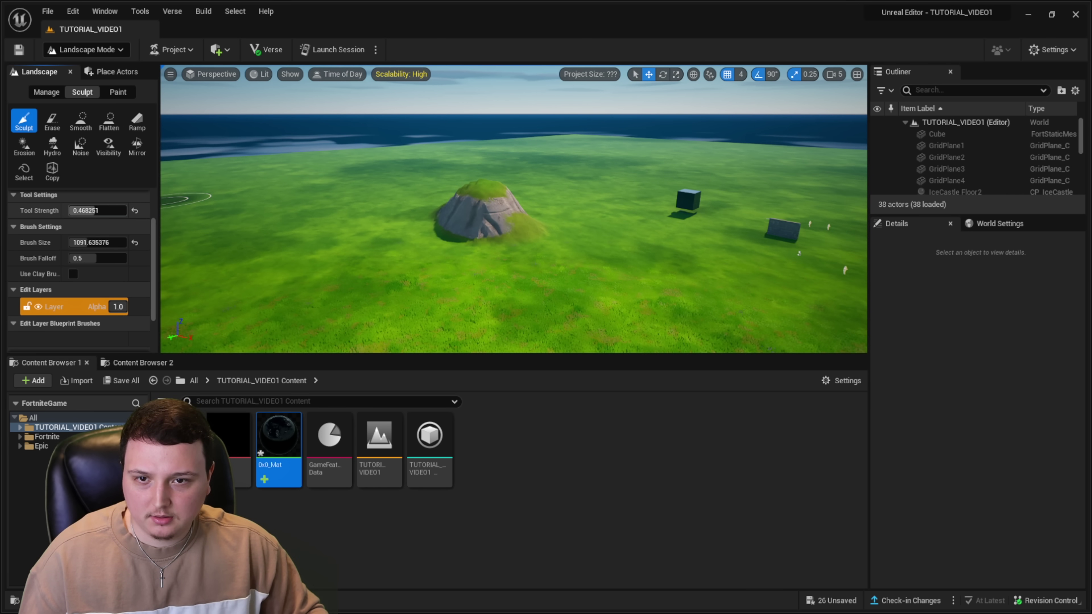
left_click_drag(419, 244, 481, 203)
key("d")
mouse_move(479, 200)
right_mouse_down()
mouse_move(421, 204)
mouse_move(439, 207)
right_mouse_up()
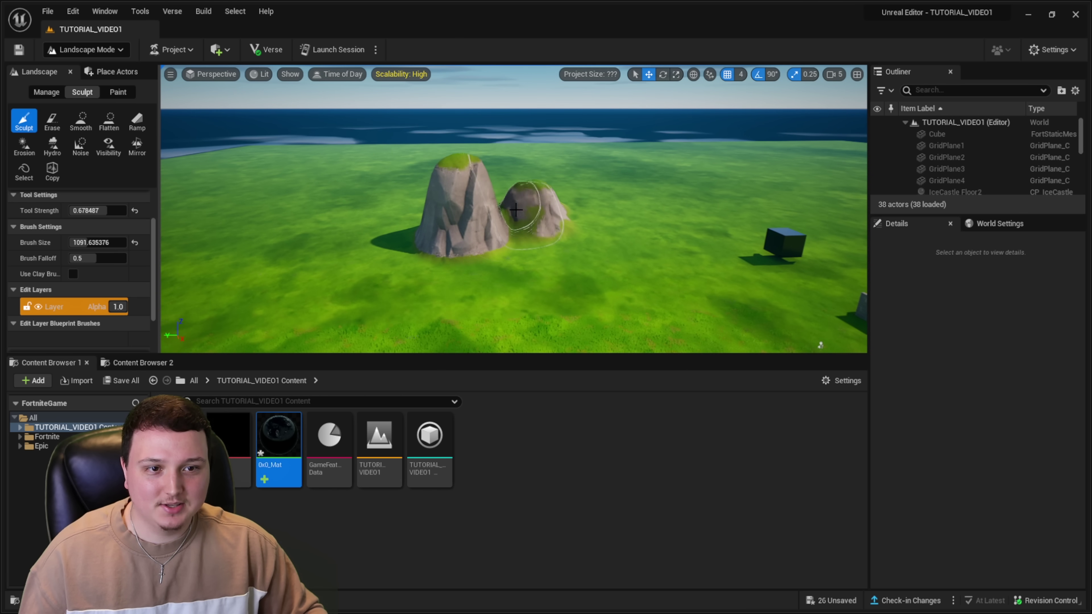
mouse_move(507, 194)
left_mouse_down()
mouse_move(532, 187)
mouse_move(593, 223)
left_mouse_up()
mouse_move(462, 237)
left_mouse_down()
mouse_move(610, 215)
mouse_move(463, 224)
mouse_move(623, 209)
mouse_move(593, 191)
left_mouse_up()
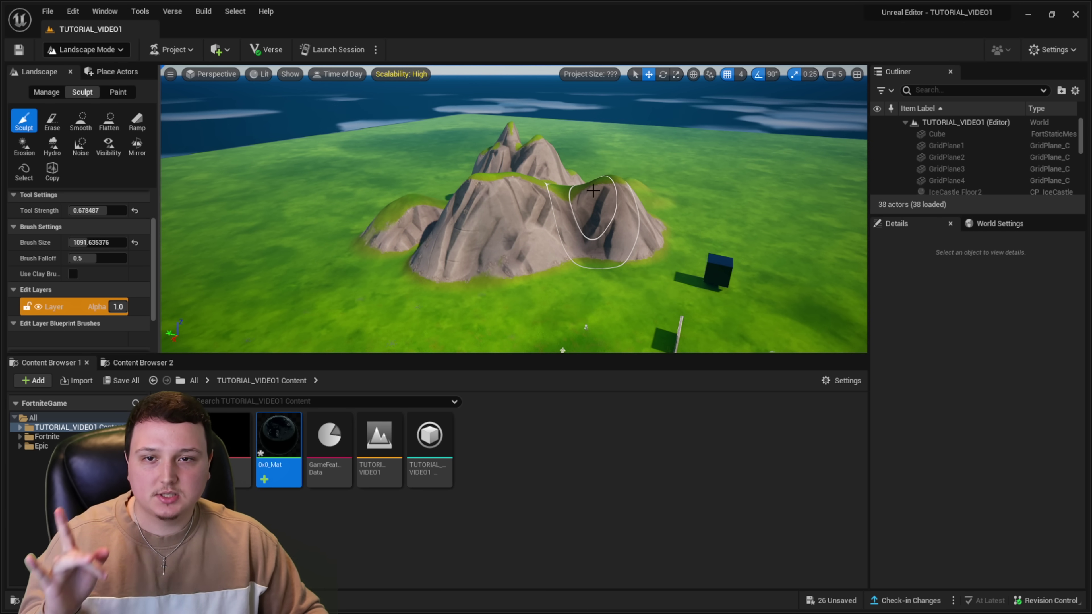
Smooth the front ridge and the rear peaks of the mountain, with the Smooth tool strength reduced to about 0.19.
left_click(81, 122)
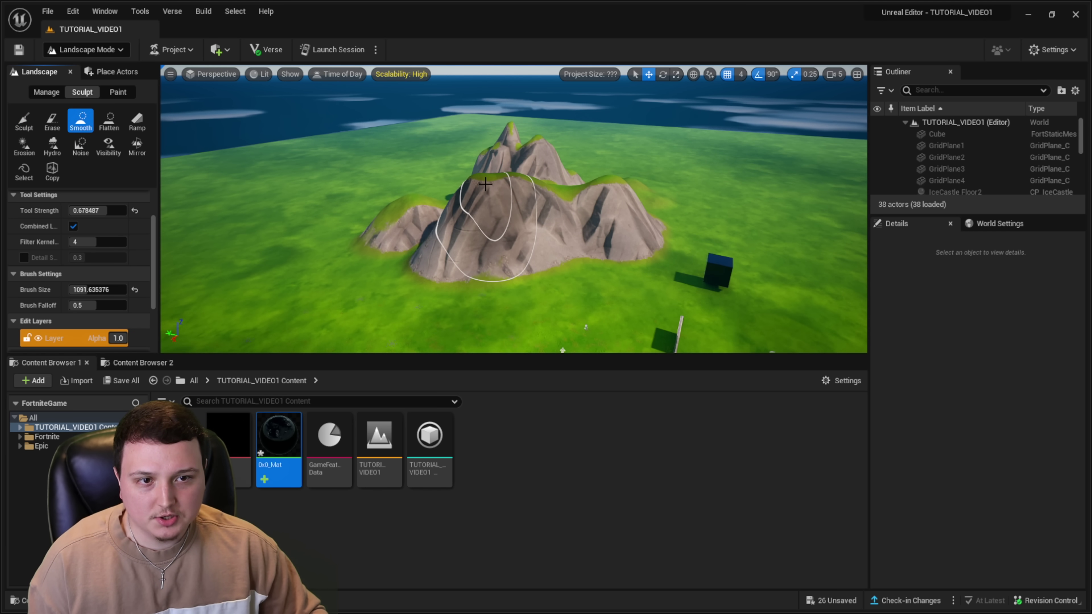
left_click_drag(108, 210, 79, 211)
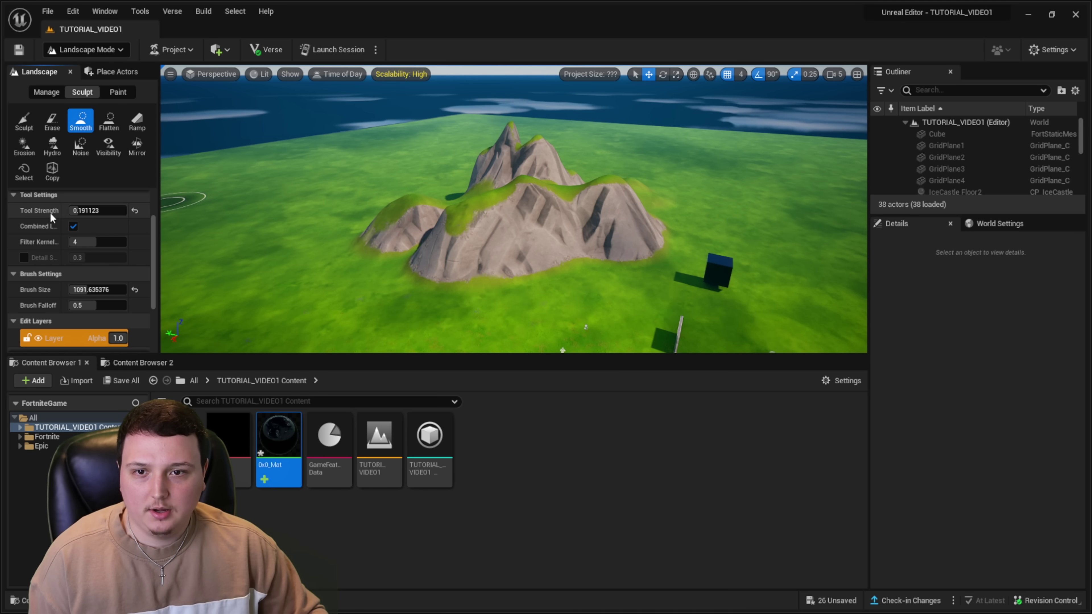
mouse_move(516, 164)
left_mouse_down()
mouse_move(532, 188)
mouse_move(610, 190)
mouse_move(594, 176)
left_mouse_up()
right_click_drag(594, 176, 507, 141)
left_click_drag(507, 140, 489, 137)
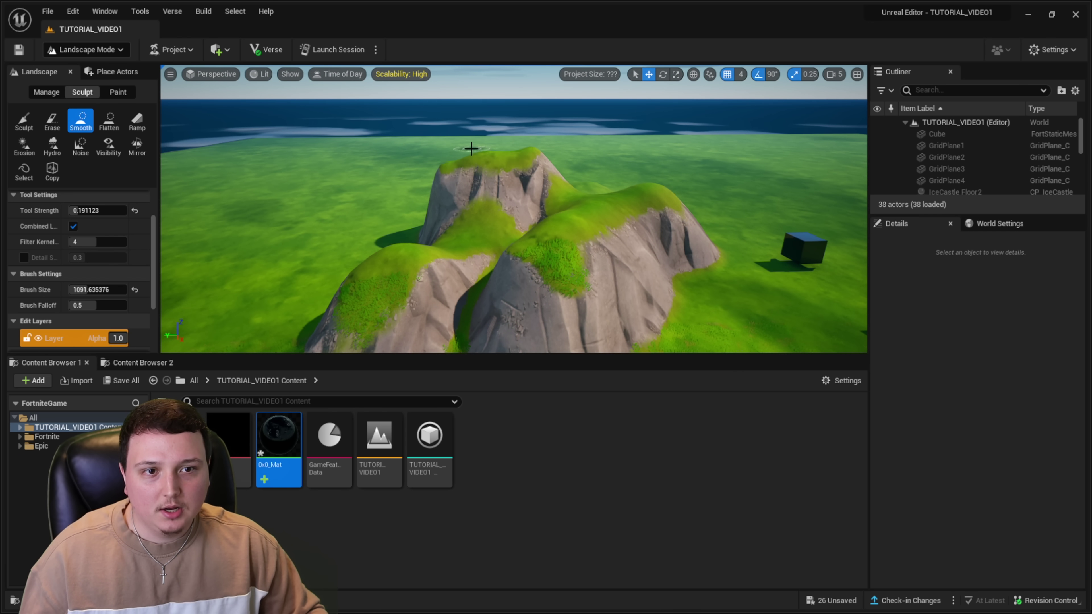
Flatten the tallest peak's summit into a level plateau and level a ledge on its side.
right_click_drag(536, 151, 577, 179)
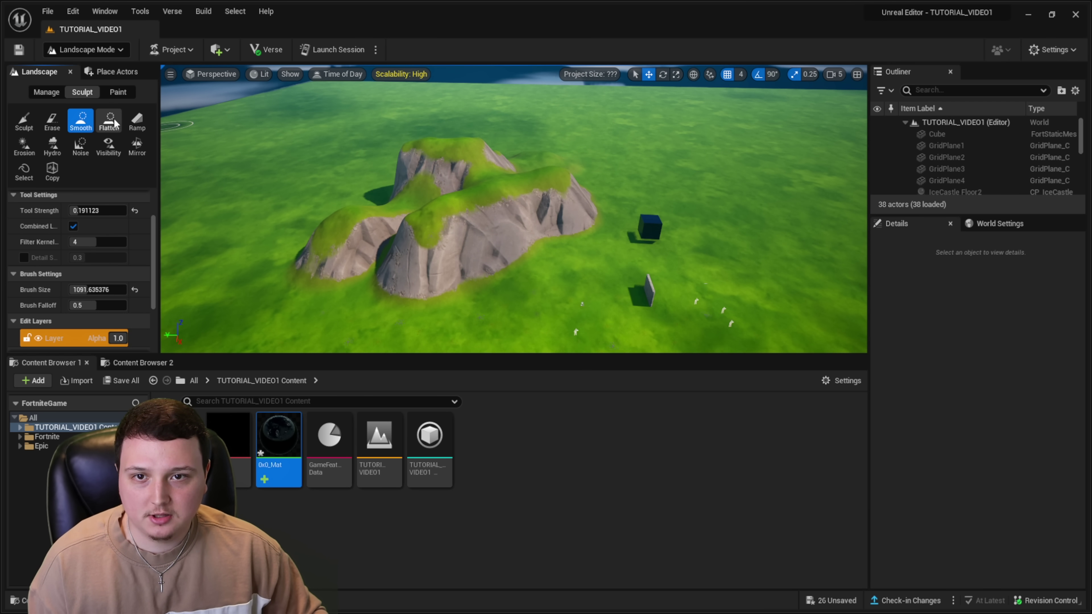
left_click(114, 123)
mouse_move(451, 144)
left_mouse_down()
mouse_move(430, 146)
mouse_move(465, 142)
left_mouse_up()
mouse_move(493, 131)
right_mouse_down()
mouse_move(542, 113)
mouse_move(705, 138)
right_mouse_up()
key("w")
key("a")
scroll(512, 213, "down", 10)
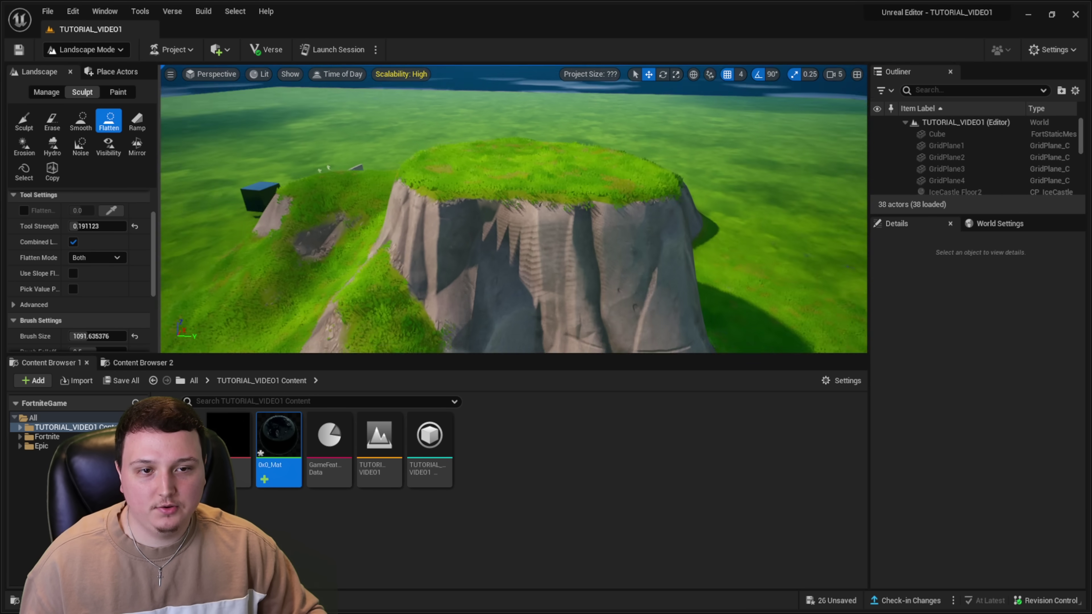
mouse_move(513, 212)
left_mouse_down()
mouse_move(508, 229)
mouse_move(517, 219)
left_mouse_up()
Add a landscape ramp from the edge of the flattened plateau down to the grass.
key("a")
mouse_move(516, 218)
right_mouse_down()
mouse_move(731, 211)
mouse_move(739, 192)
right_mouse_up()
key("a")
left_click(142, 127)
left_click(142, 126)
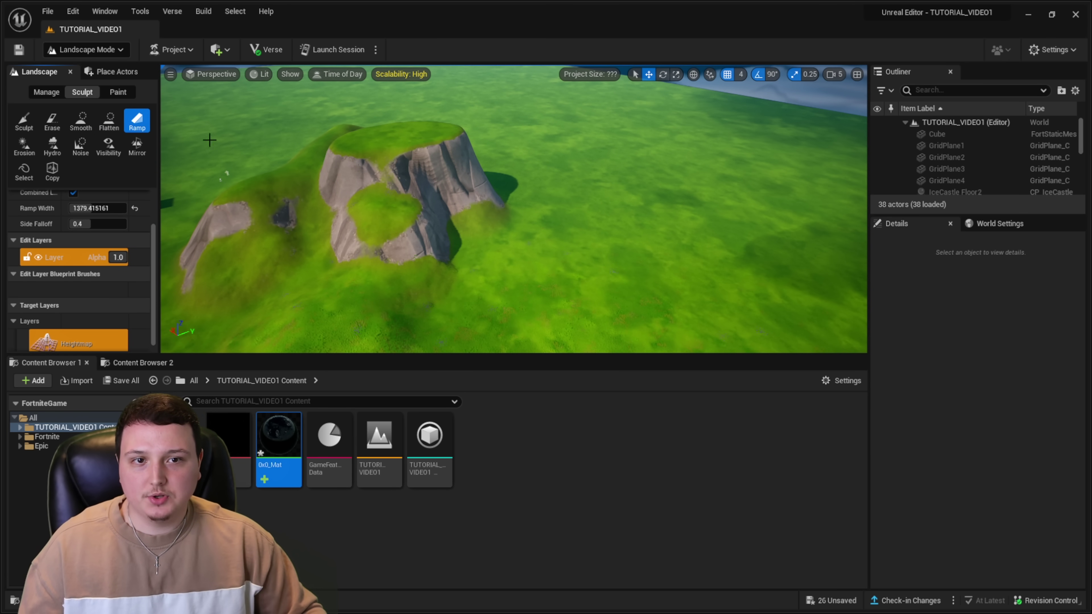
left_click(440, 137)
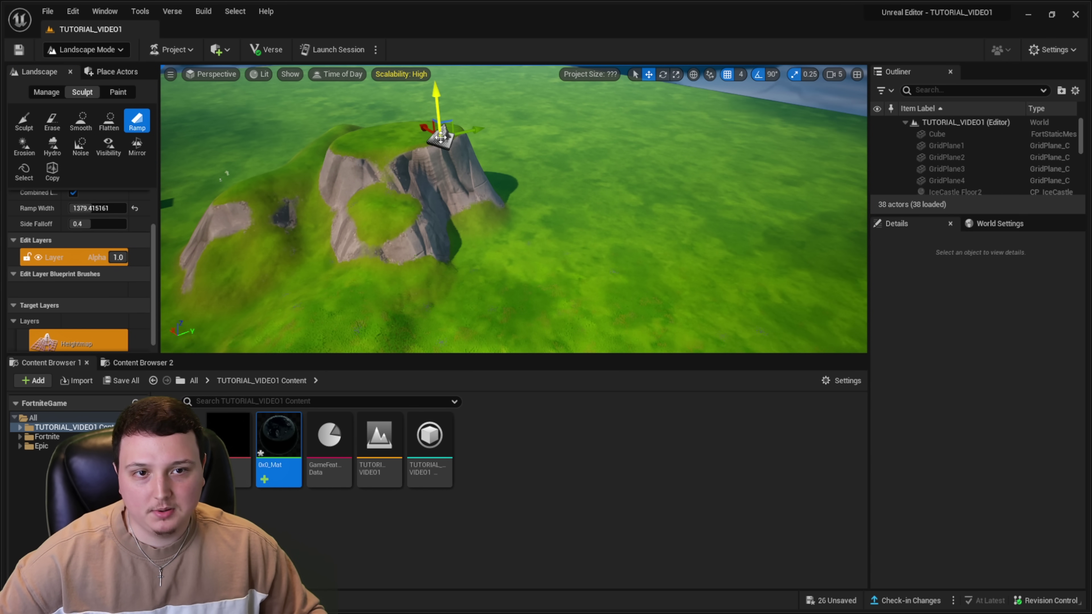
left_click(596, 269)
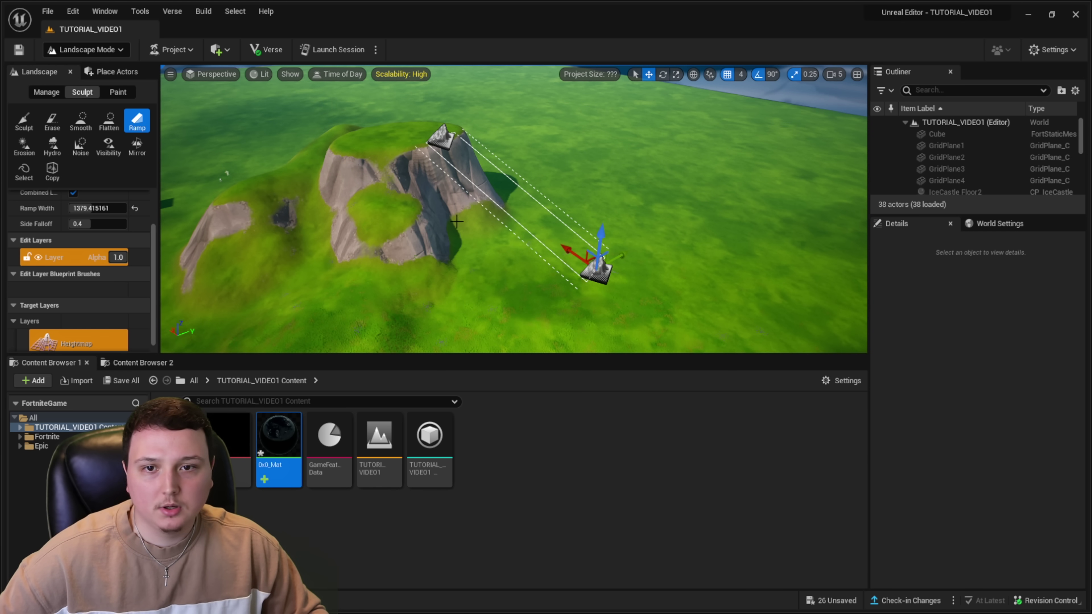
left_click_drag(155, 244, 148, 211)
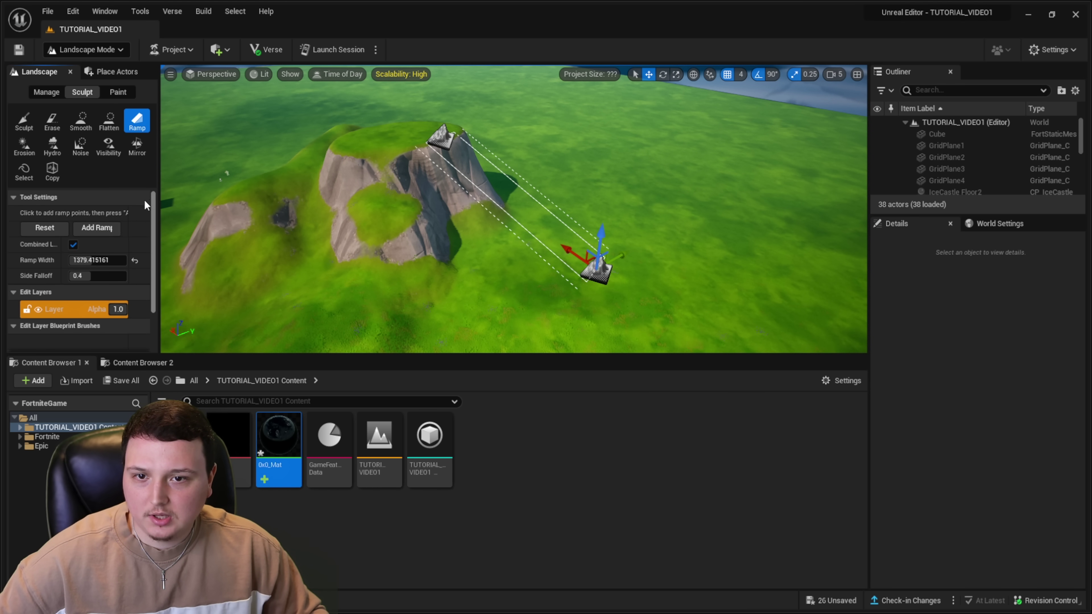
left_click(96, 227)
right_click_drag(602, 210, 448, 168)
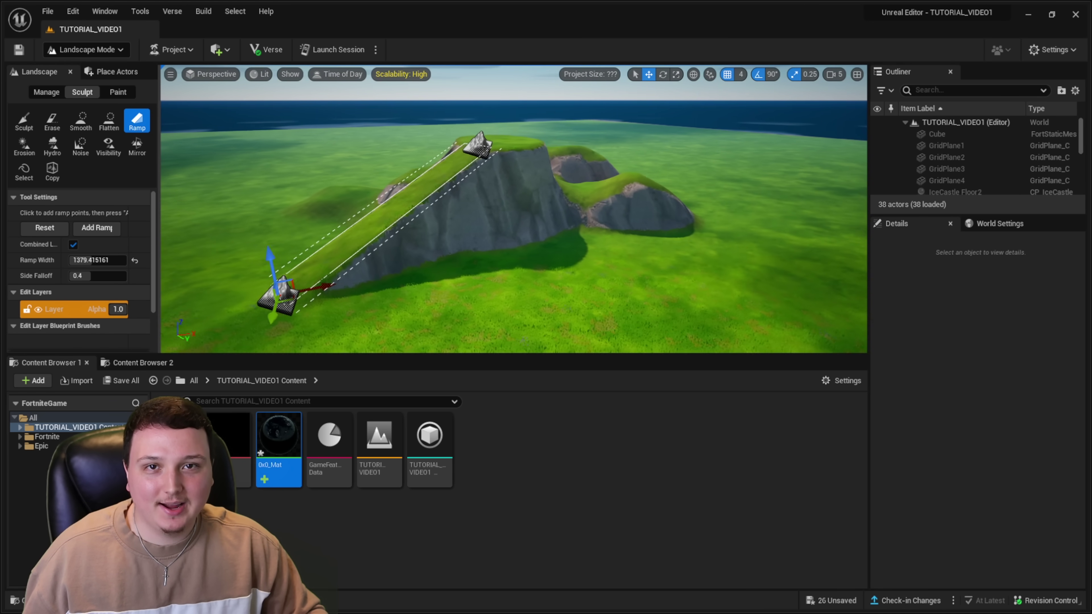
Smooth the rocky terrain and ground beside the ramp with the Smooth tool.
right_click_drag(520, 202, 611, 213)
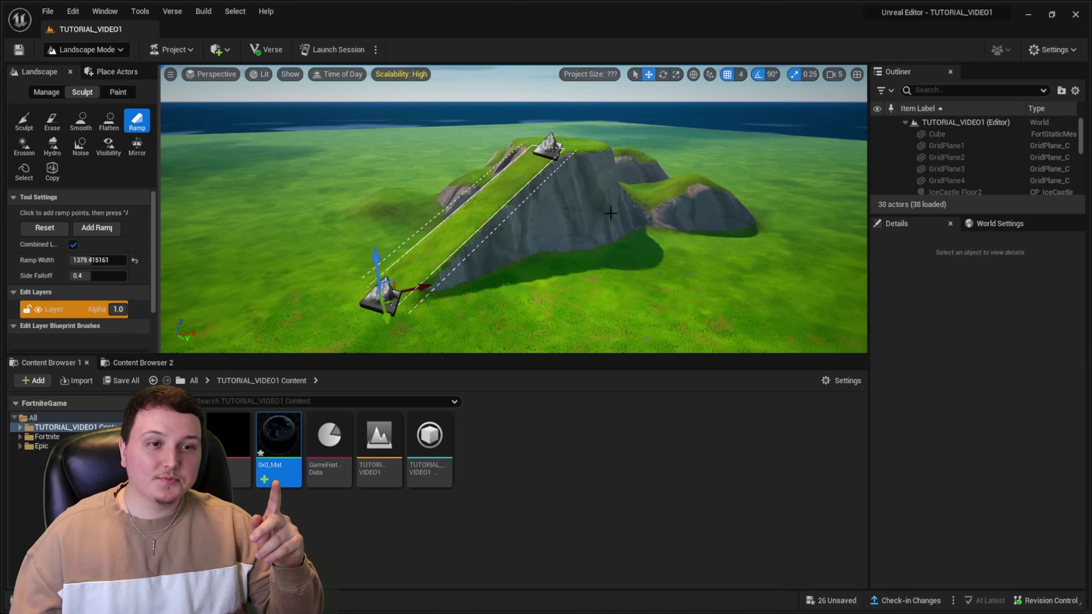
mouse_move(611, 213)
right_mouse_down()
mouse_move(662, 213)
mouse_move(617, 217)
mouse_move(610, 232)
right_mouse_up()
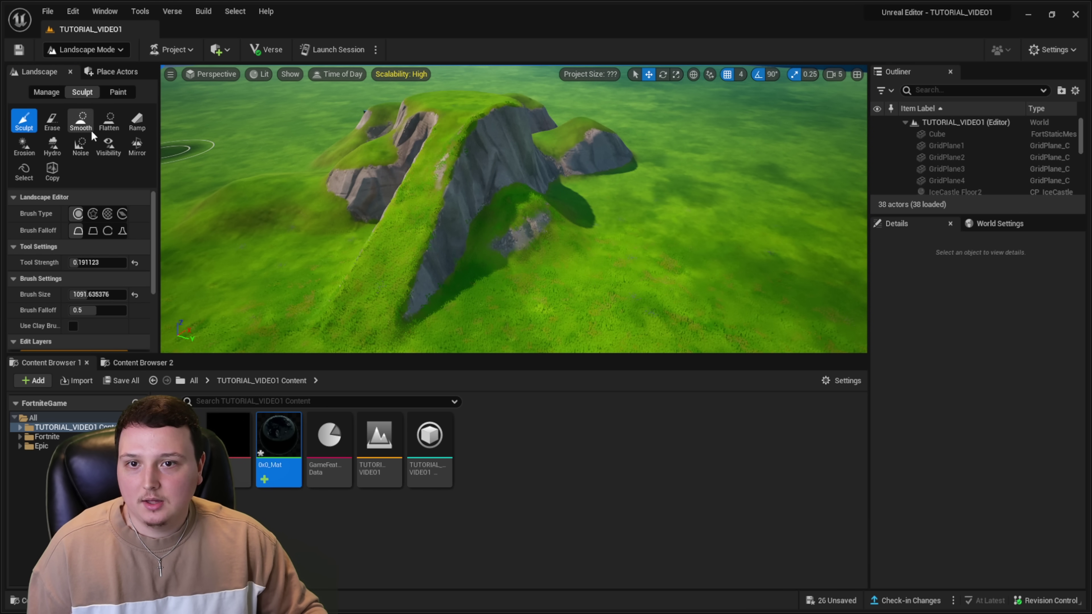
left_click(80, 121)
mouse_move(518, 243)
left_mouse_down()
mouse_move(546, 219)
mouse_move(630, 196)
left_mouse_up()
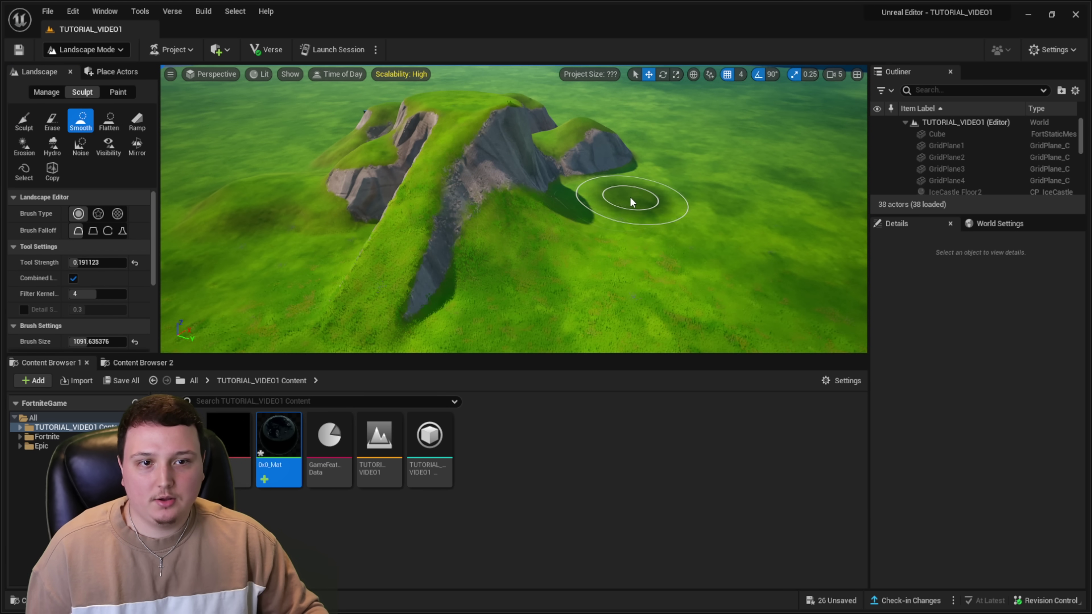